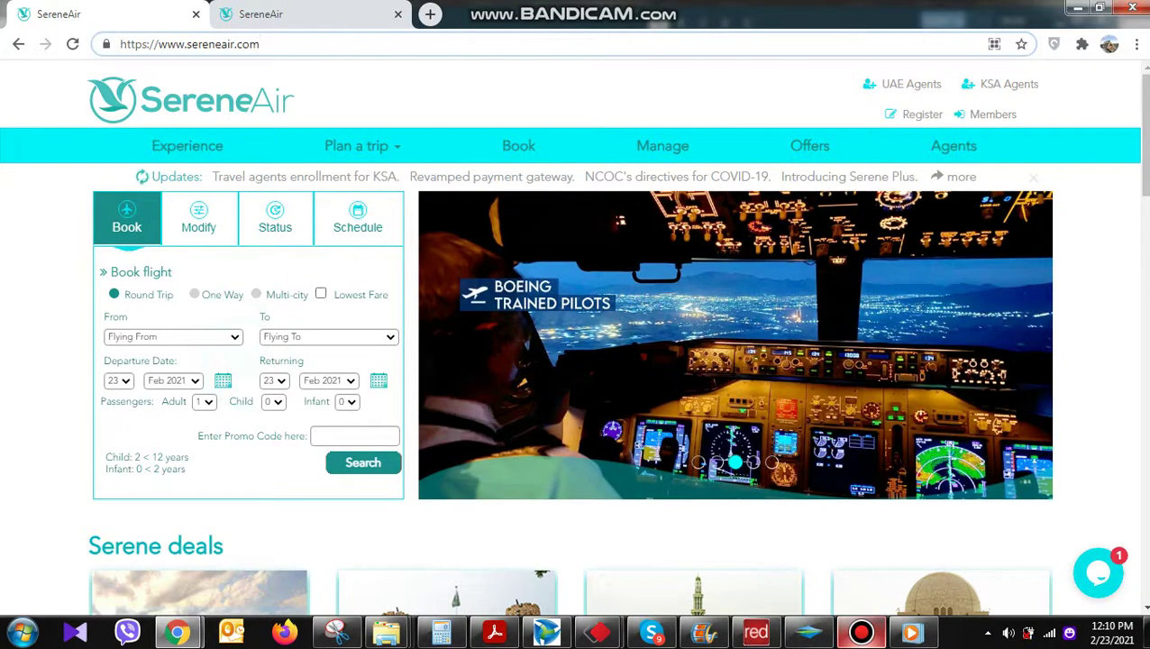
Set up a one-way Islamabad to Karachi search departing 26 Feb 2021 for 1 adult
click(194, 294)
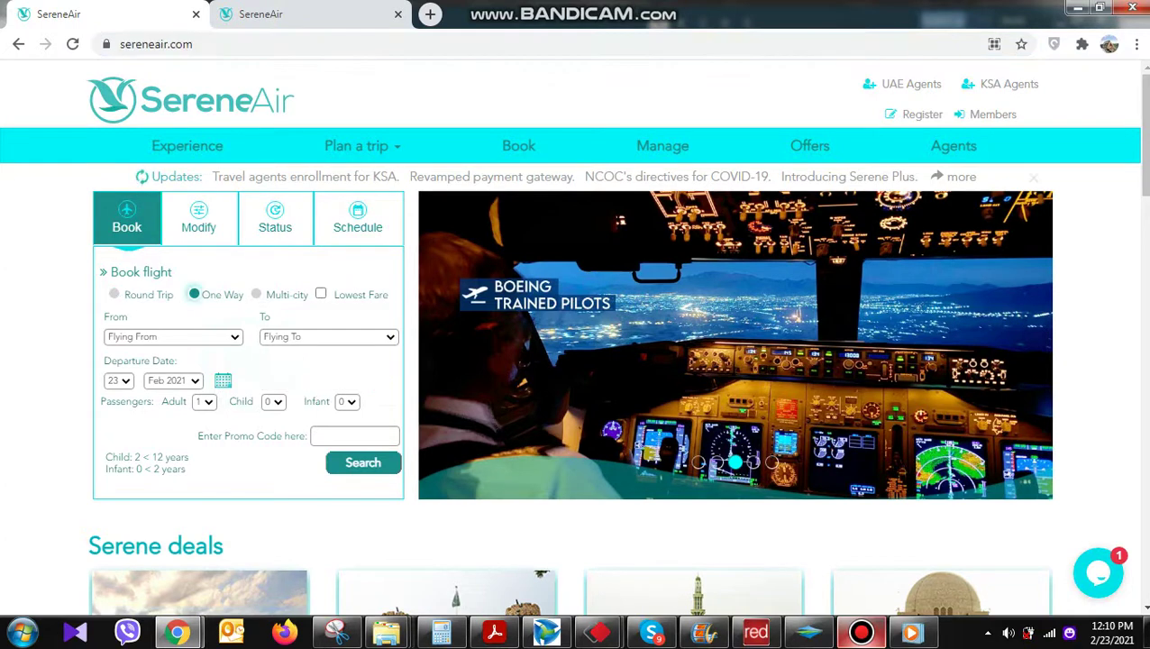
click(171, 336)
click(153, 379)
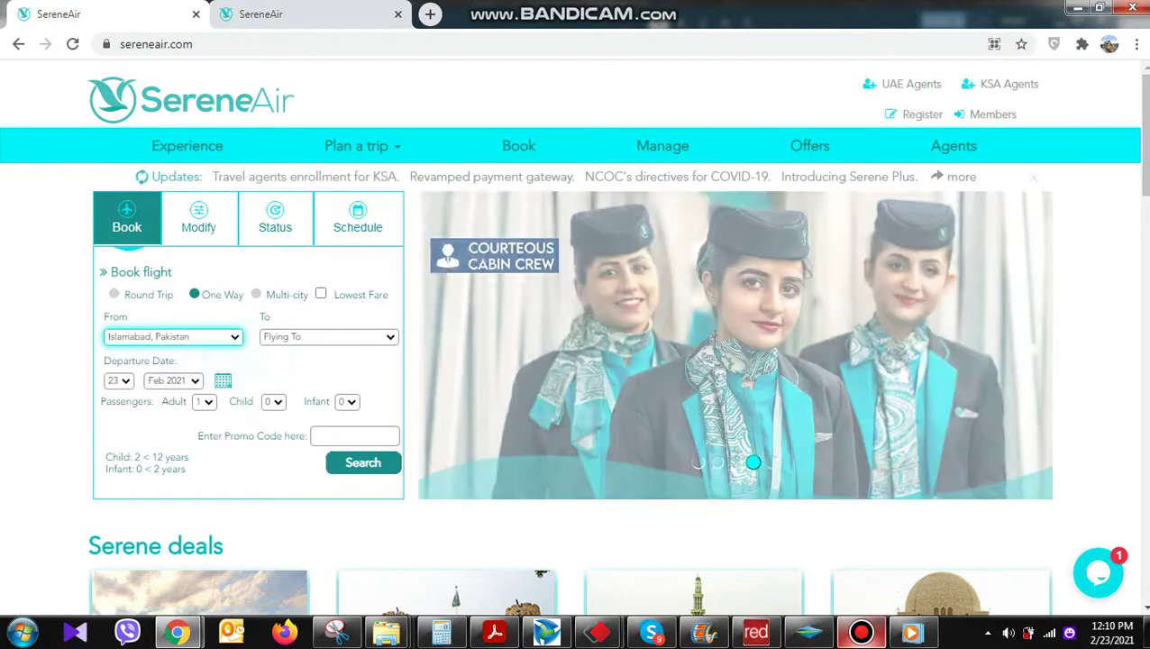
click(328, 336)
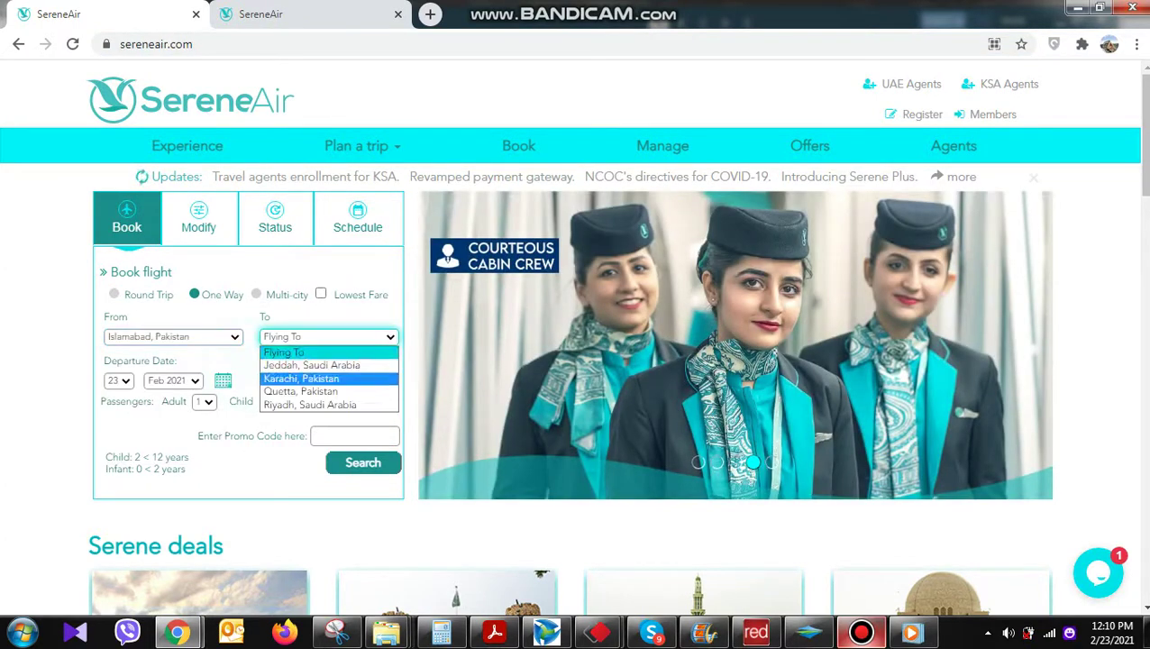
click(301, 378)
click(118, 380)
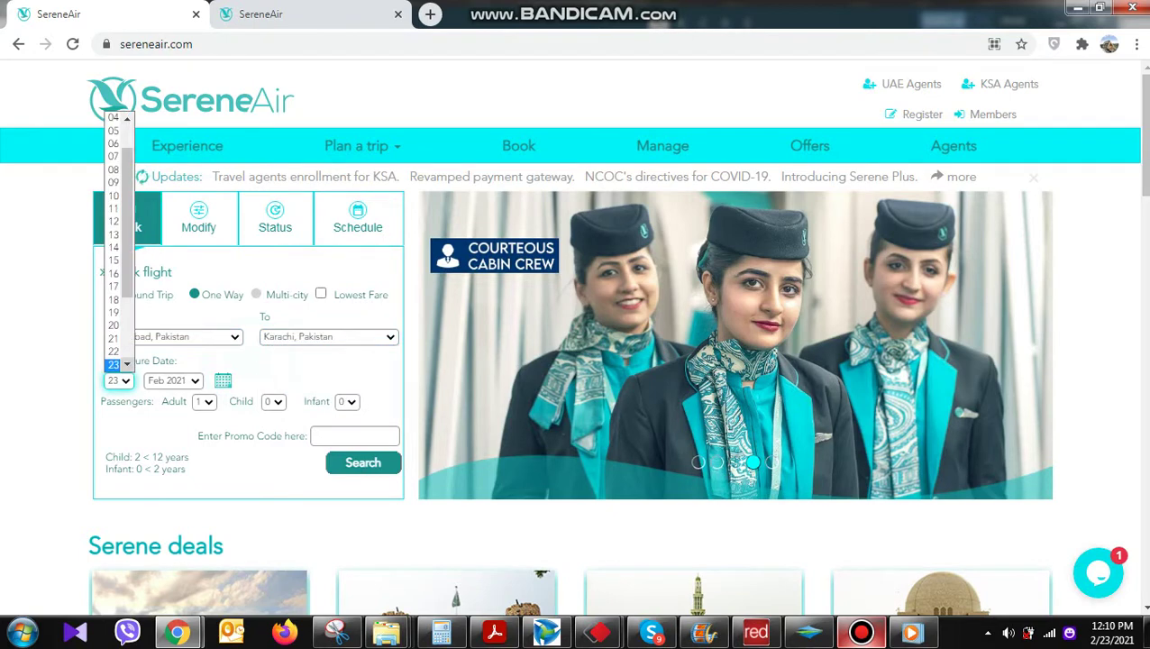
key(Down)
key(Down)
key(Down)
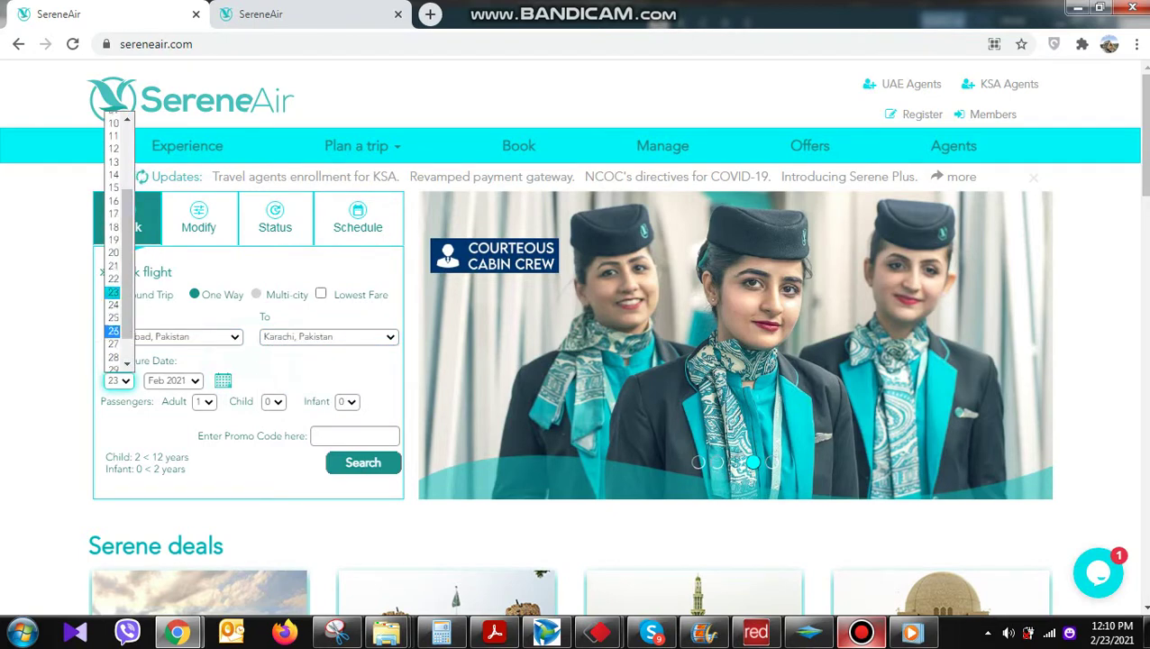
key(Return)
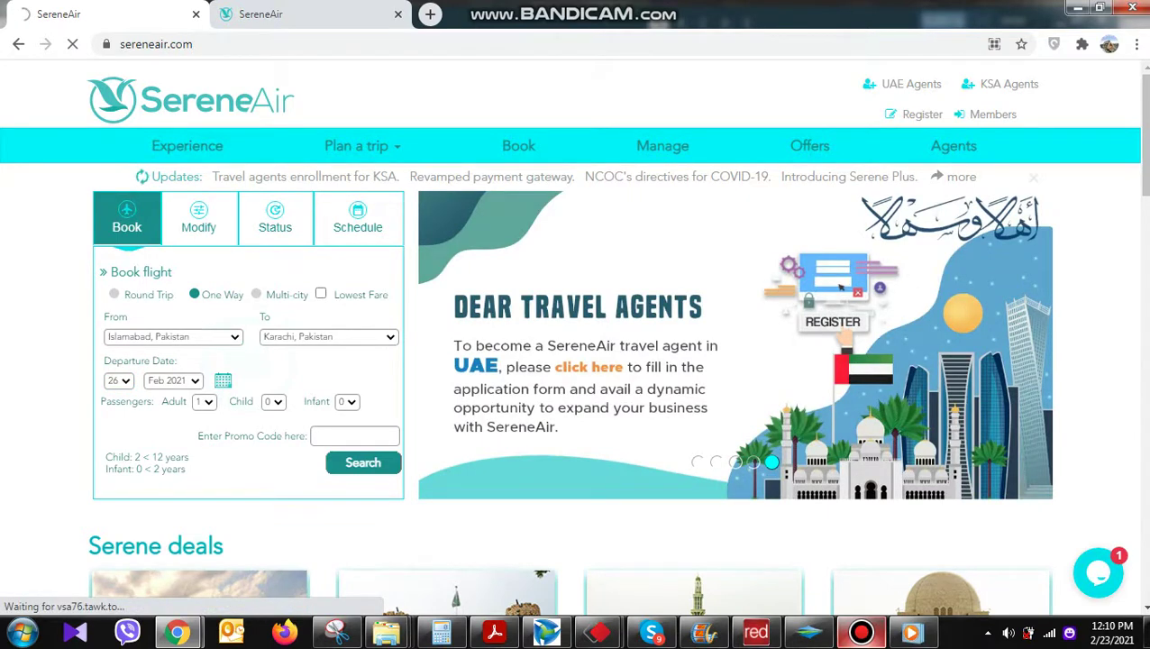
Search and list the three Islamabad–Karachi flights for 26 Feb 2021
drag(104, 454, 189, 471)
click(363, 462)
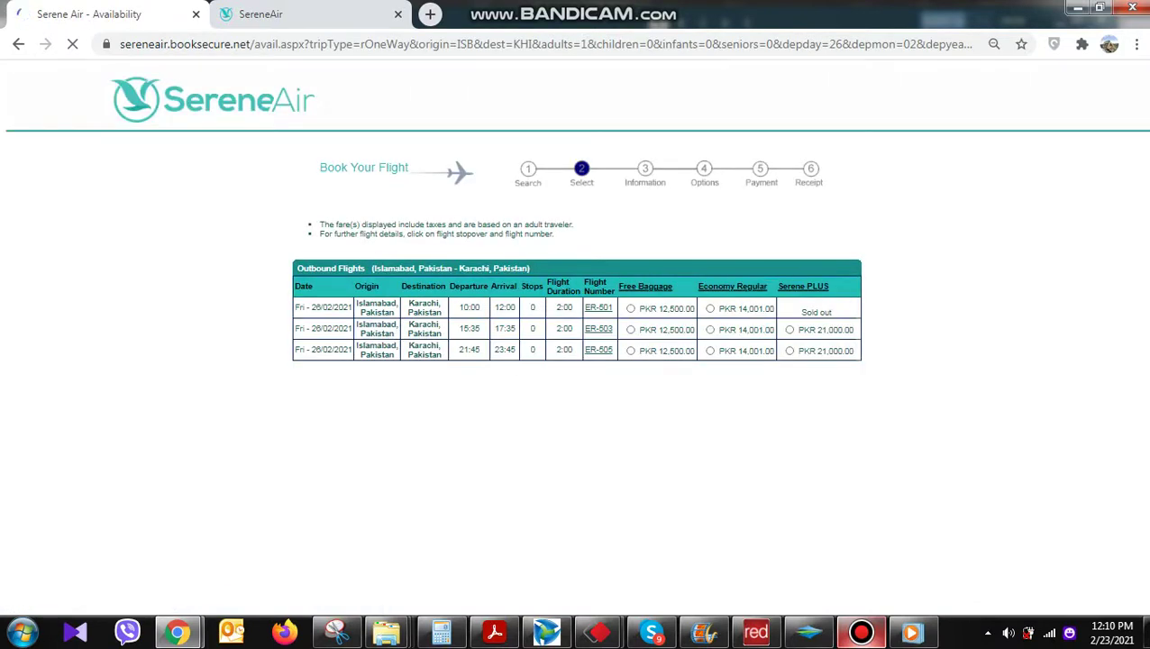
drag(465, 307, 816, 312)
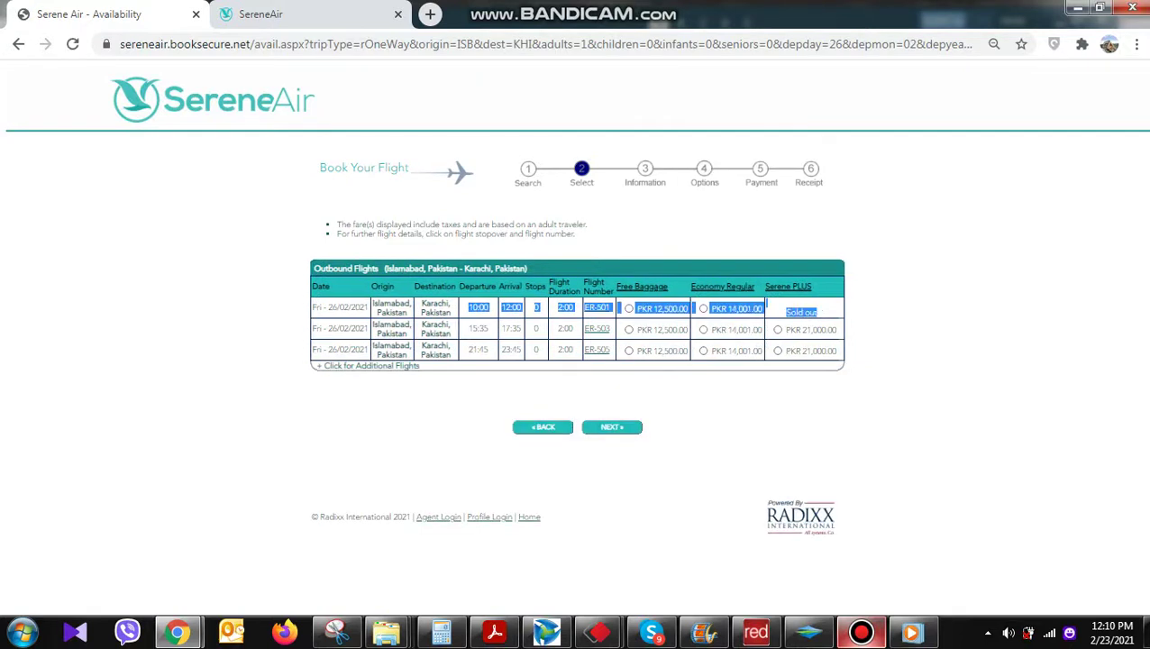
click(766, 307)
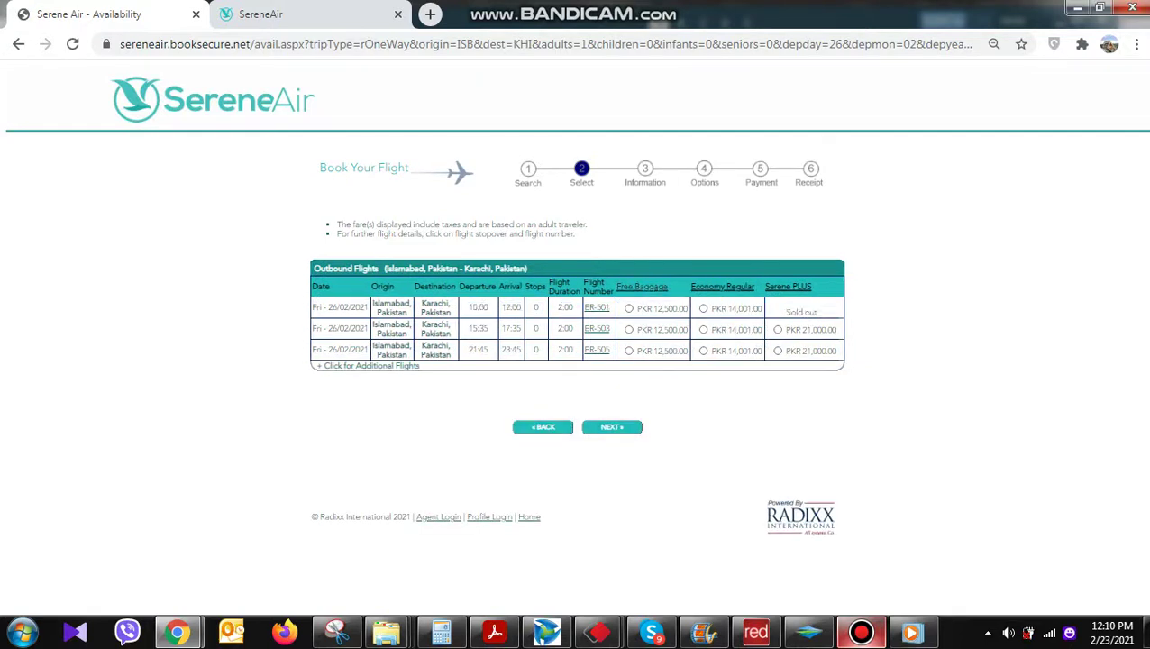
Review the fare descriptions, then select the PKR 14,001 Economy Regular fare on ER-503 and continue
click(722, 286)
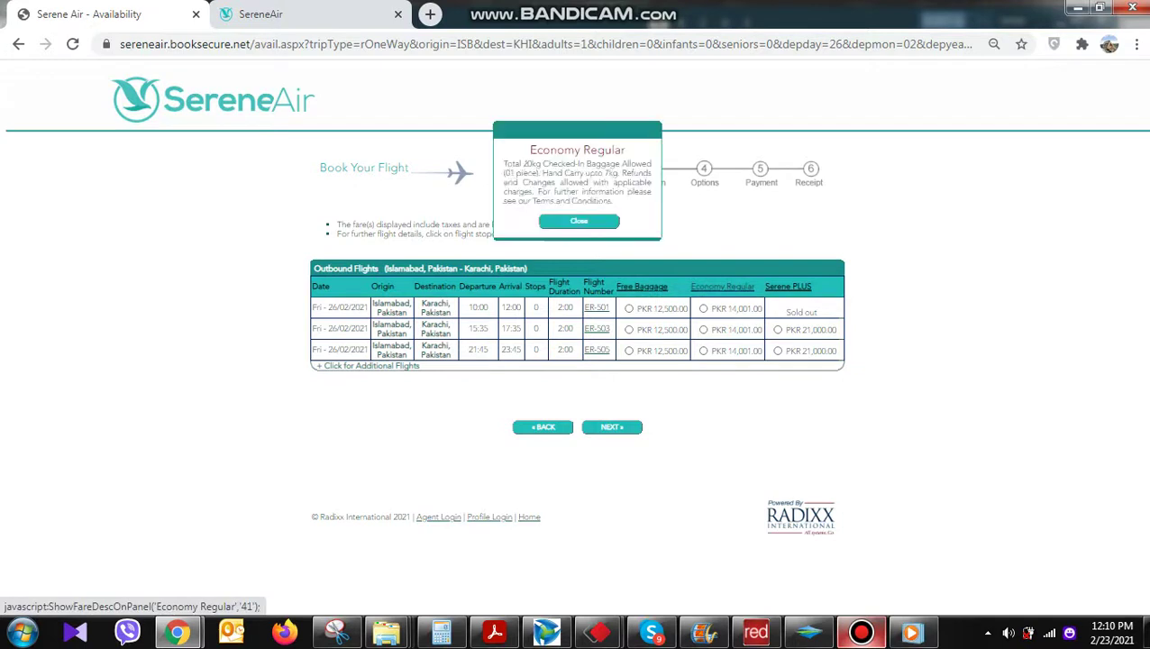
click(788, 285)
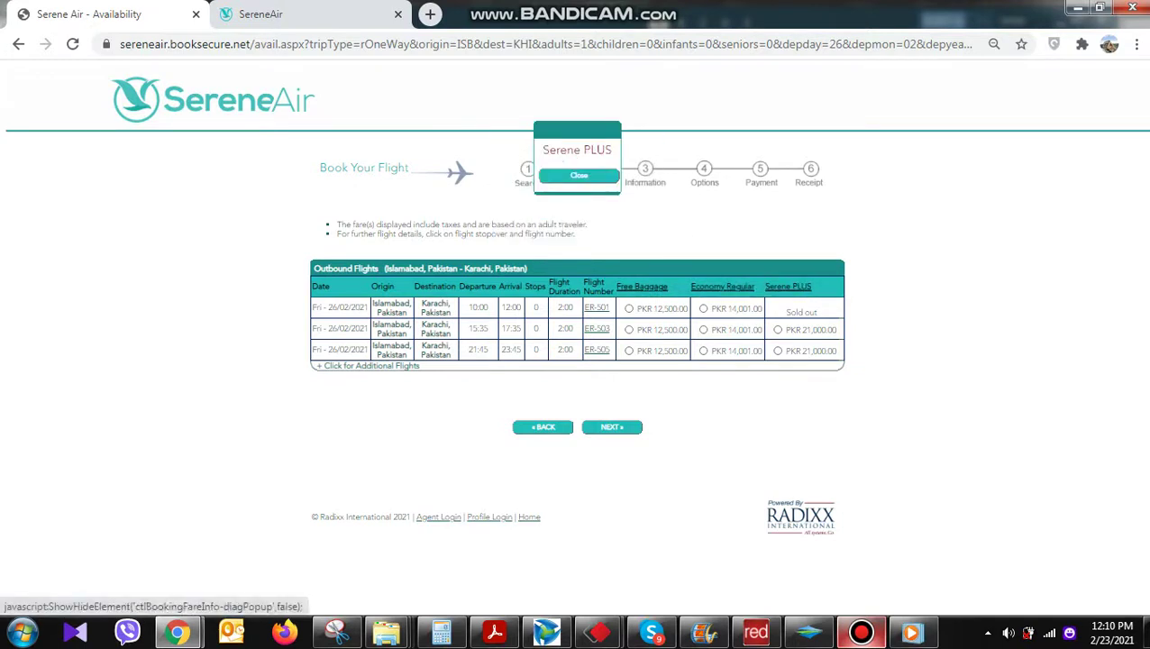
click(579, 174)
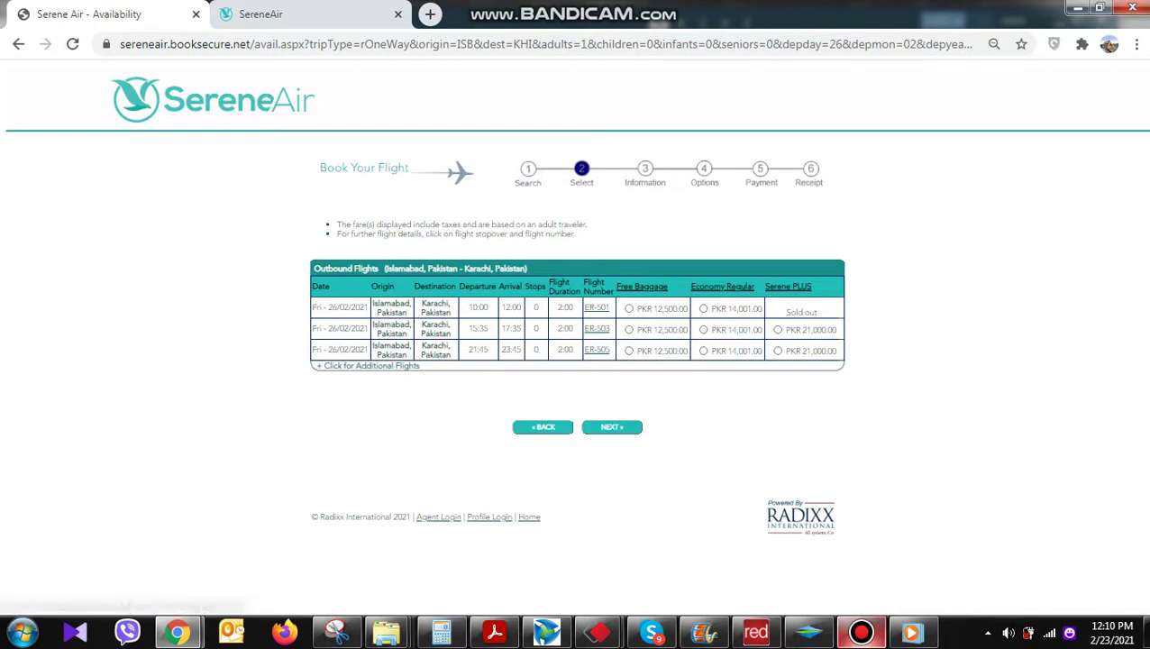
click(722, 285)
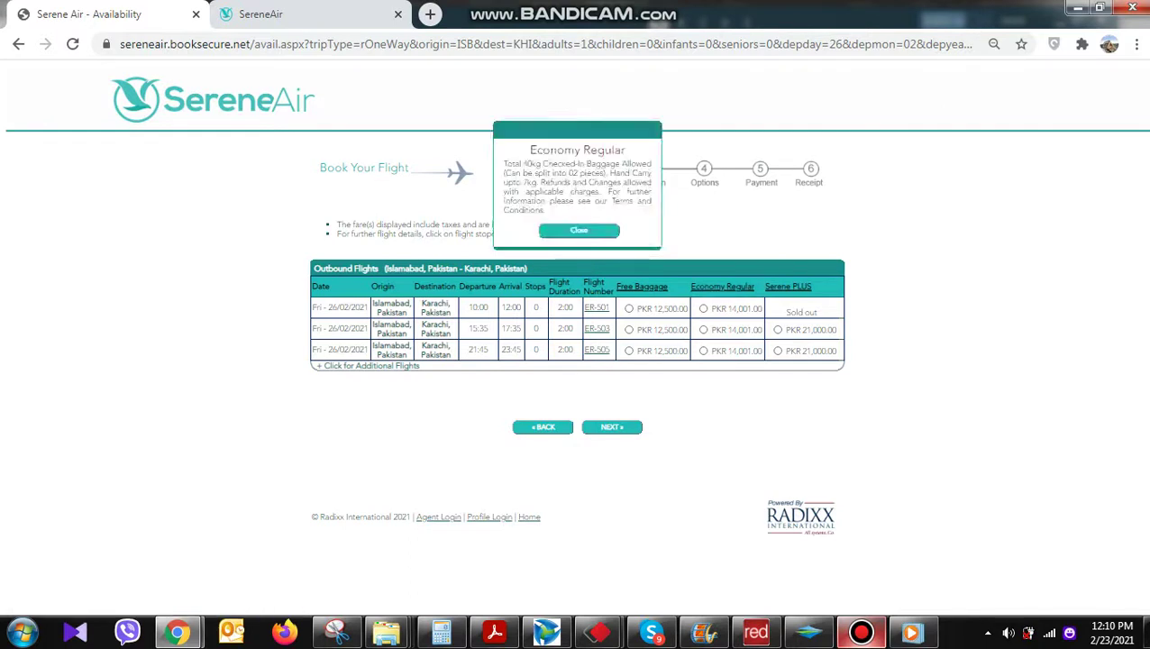
click(702, 328)
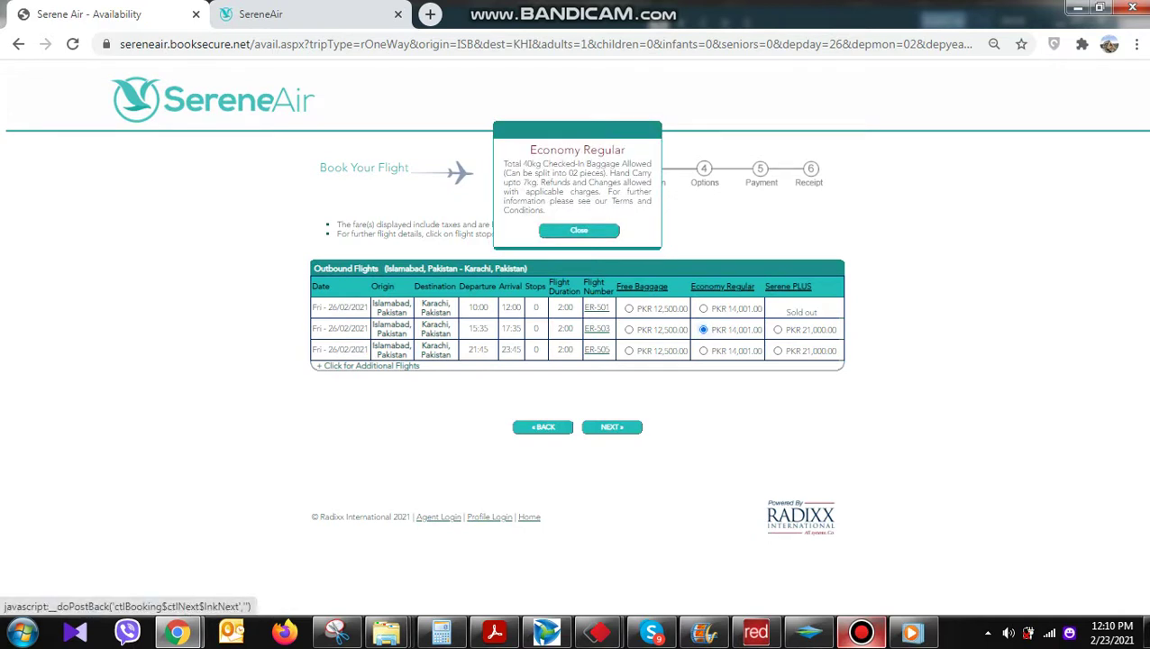
click(611, 426)
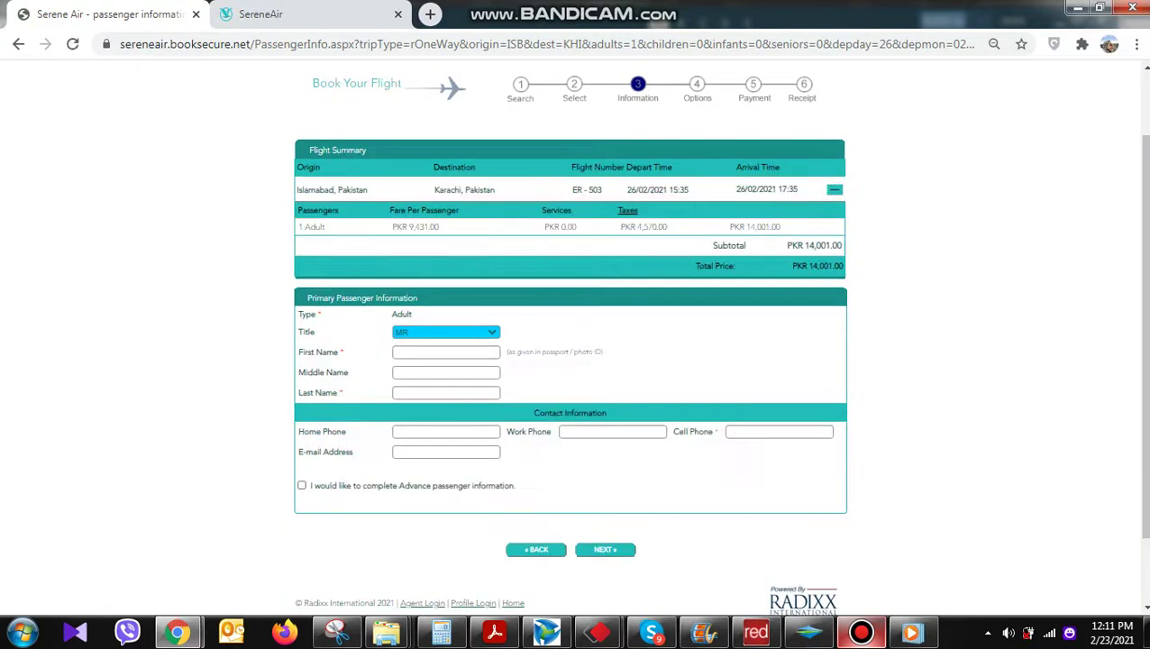
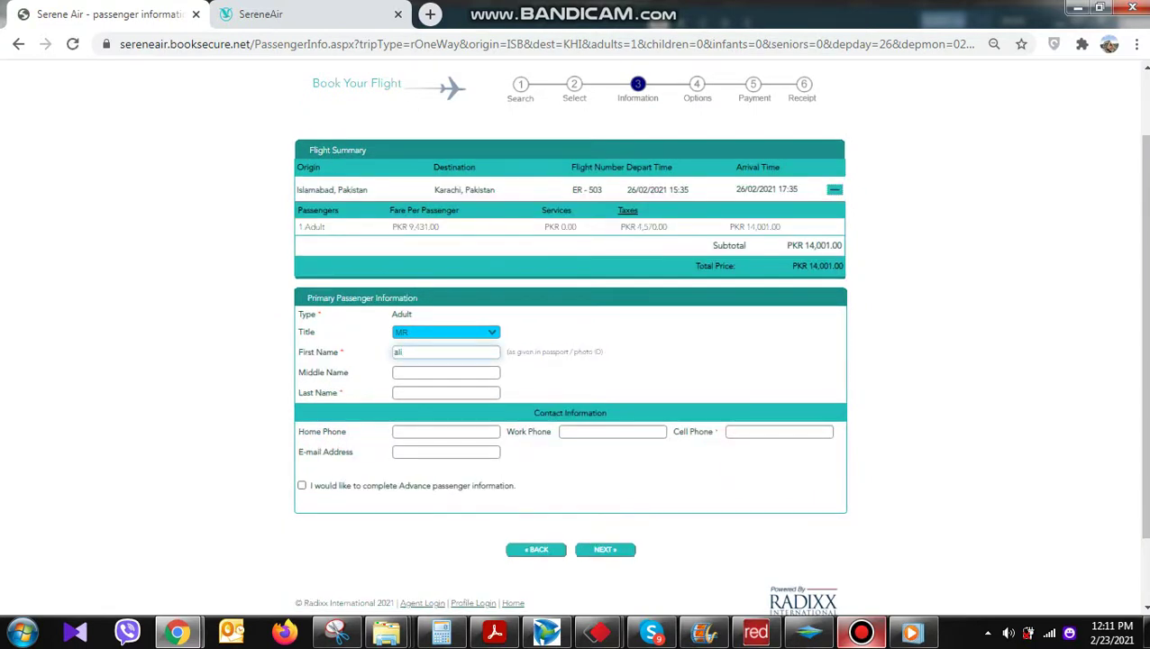
Enter the primary passenger's first and last name
click(446, 392)
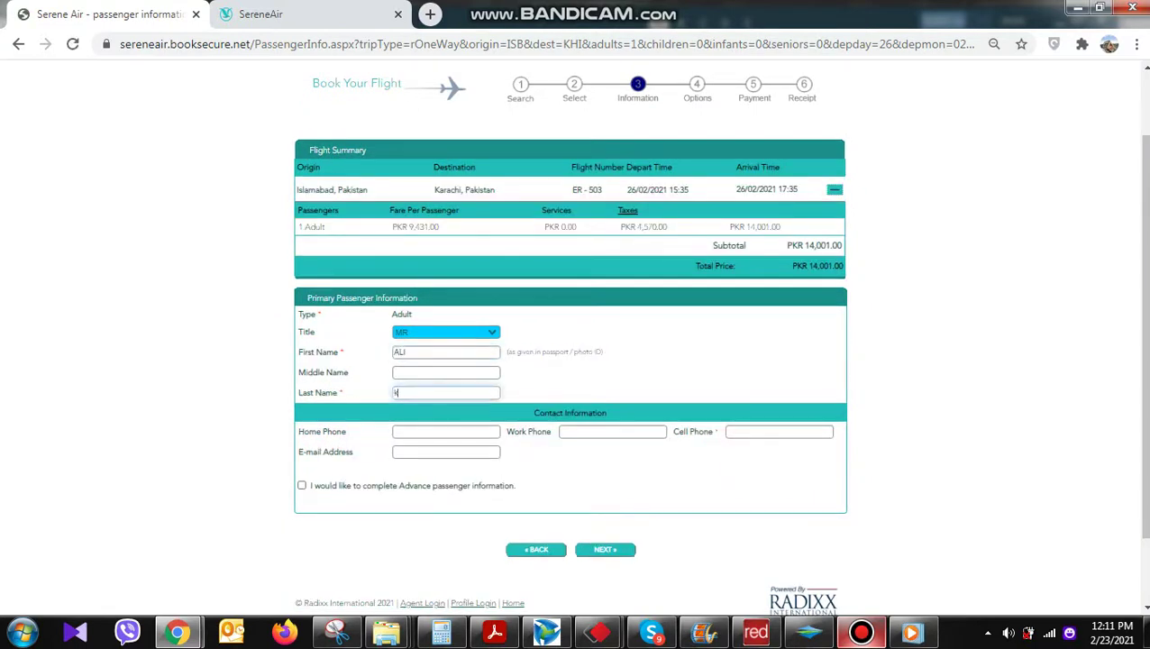
key(Tab)
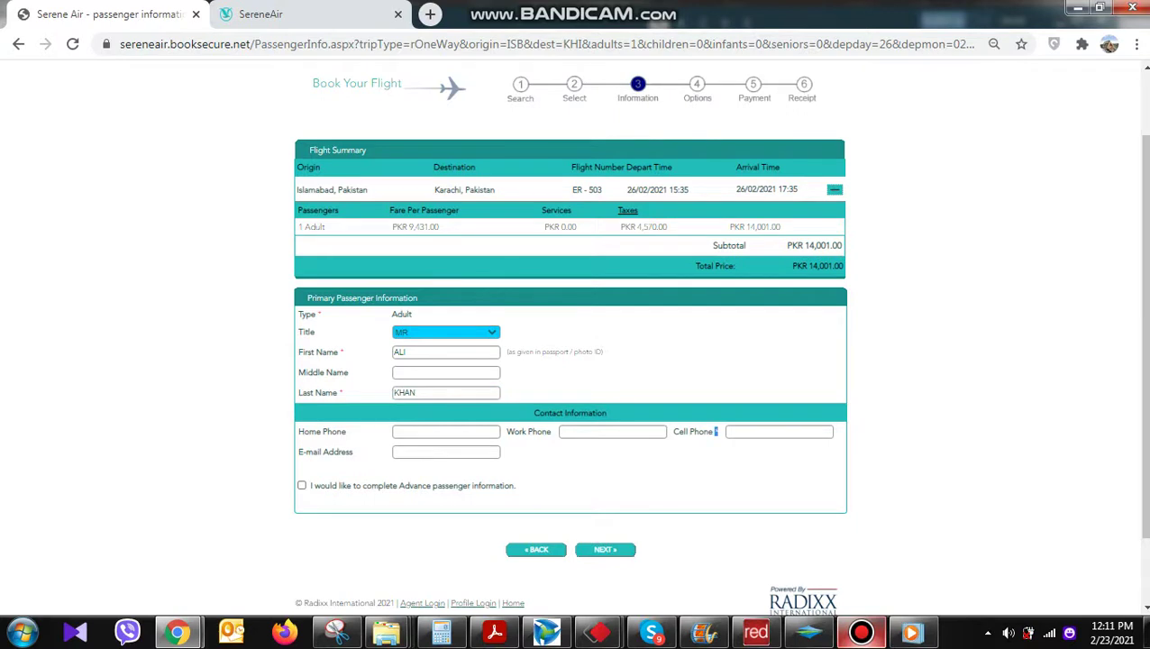
key(ctrl+plus)
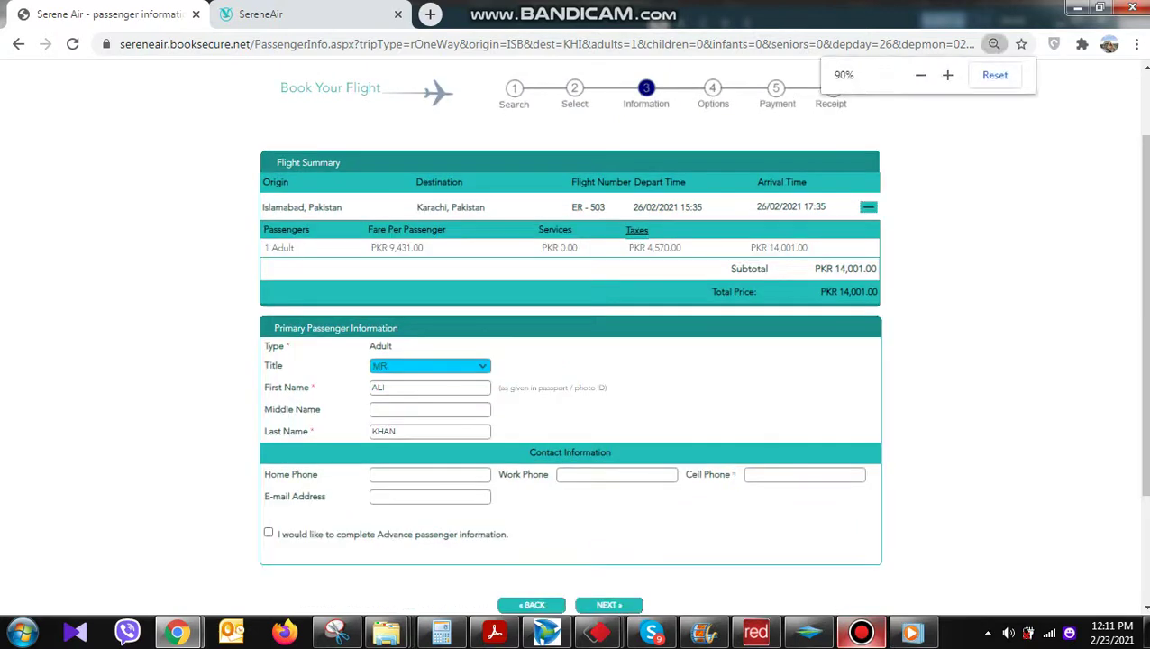
Add the passenger's cell phone number and submit the passenger details
click(775, 474)
text(03)
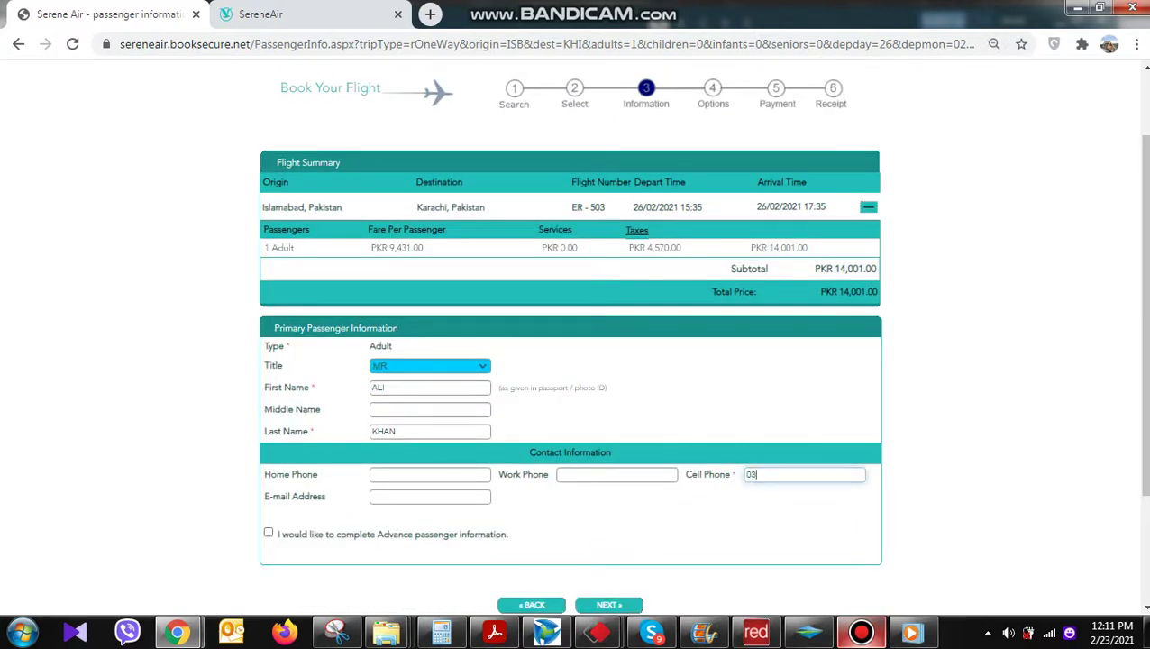
text(001234567)
click(430, 495)
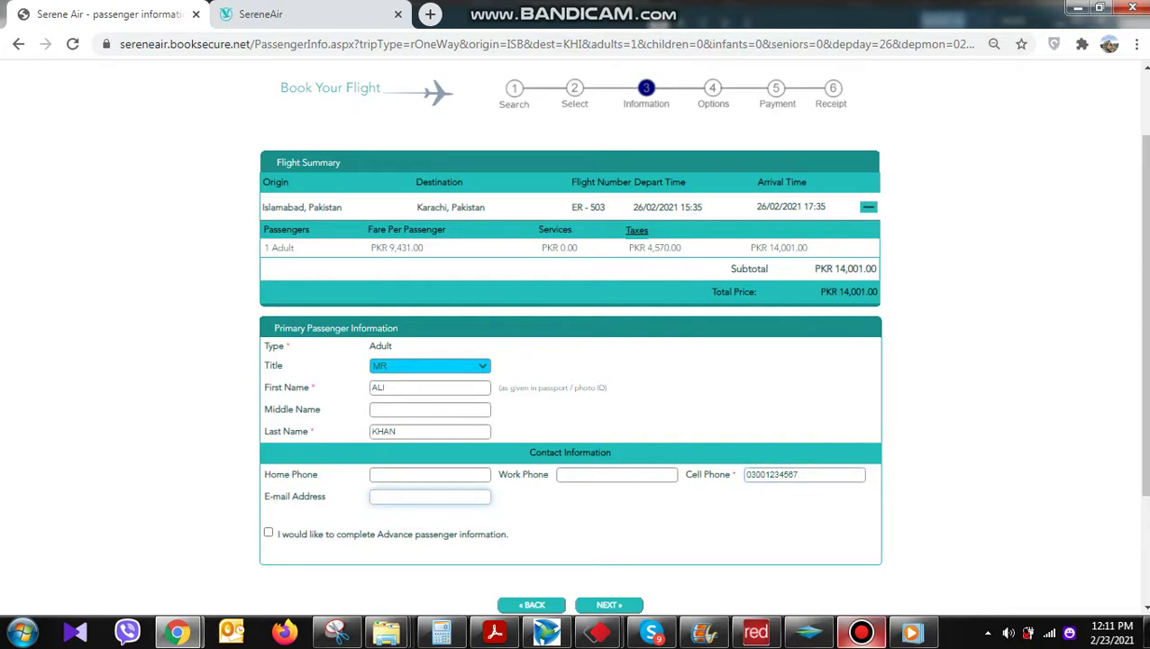
click(616, 474)
click(430, 474)
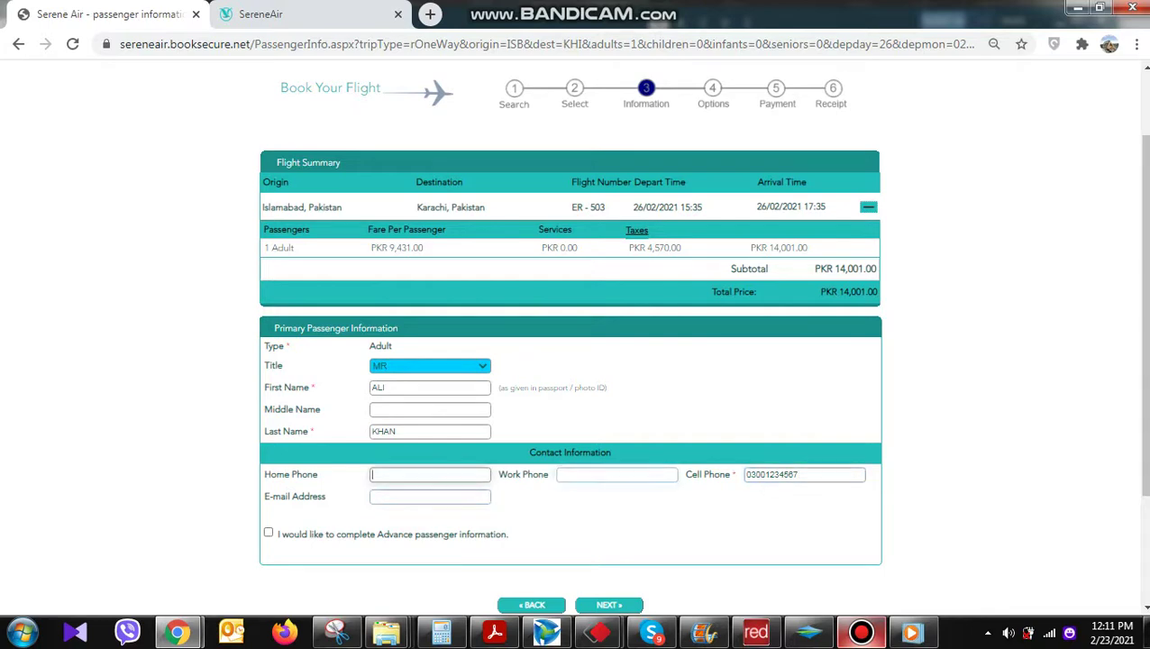
scroll(609, 520, down, 1)
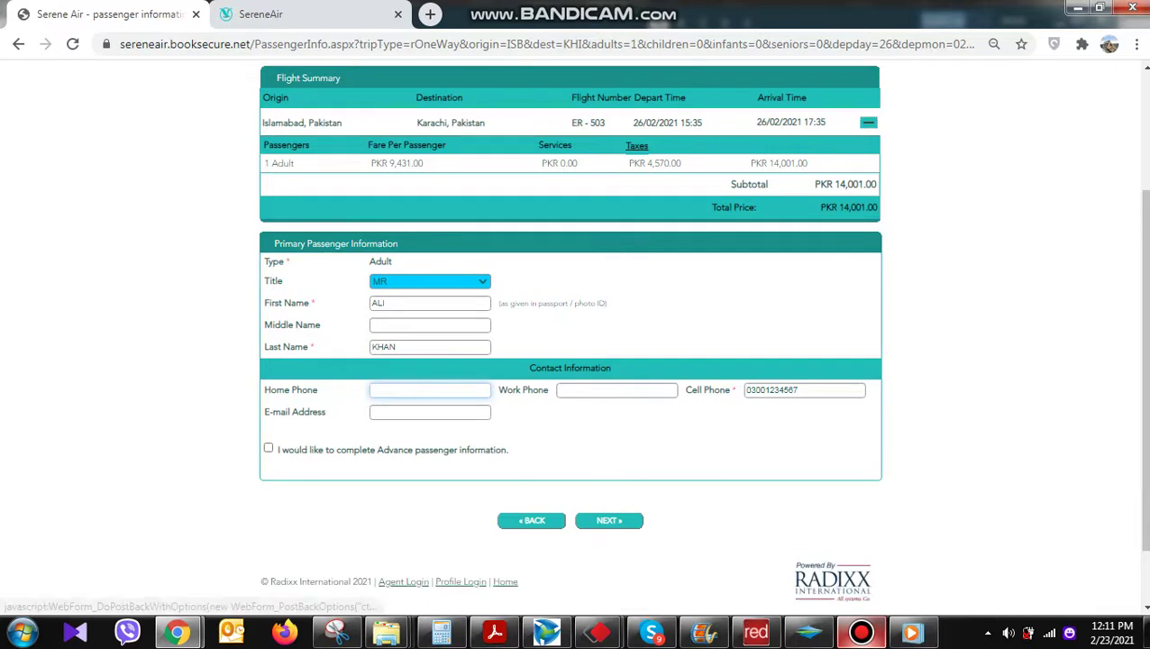
click(609, 520)
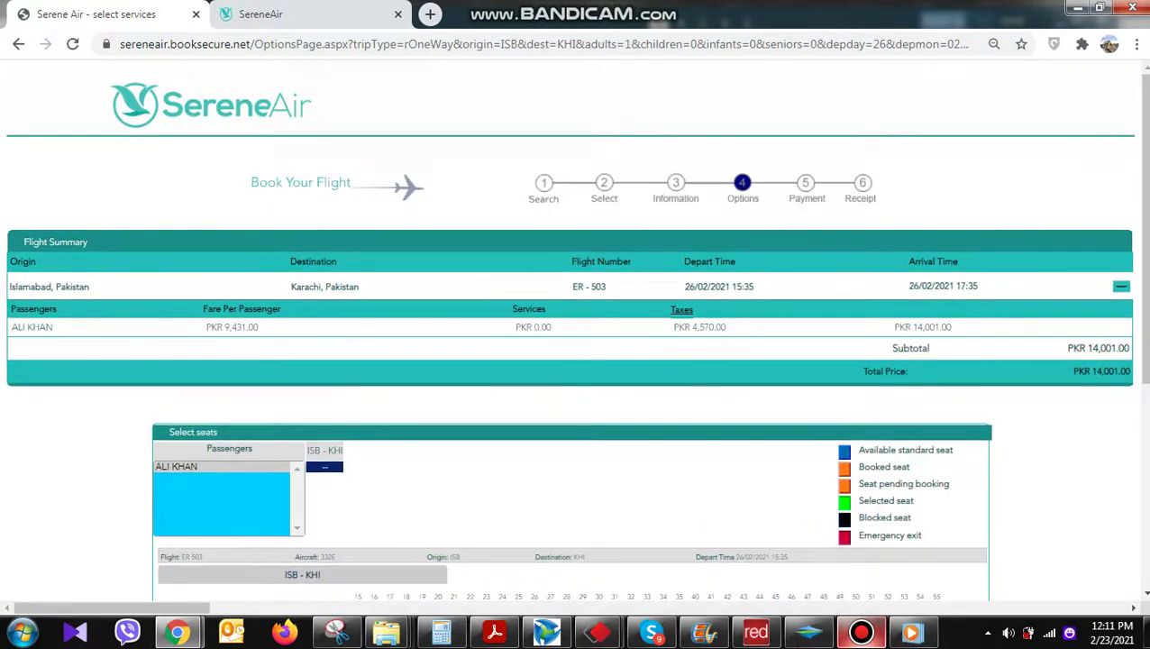
Assign seat 21H on the ISB–KHI ER-503 flight and proceed to payment
drag(210, 327, 901, 327)
click(900, 327)
drag(1070, 348, 482, 403)
click(483, 403)
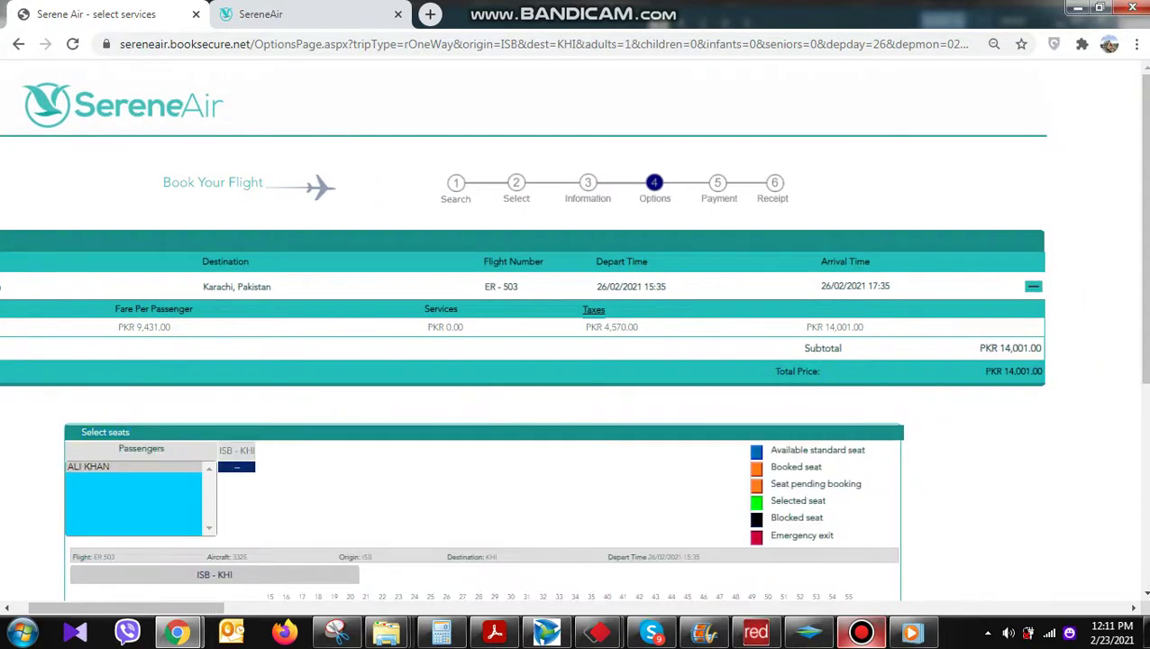
scroll(483, 403, down, 4)
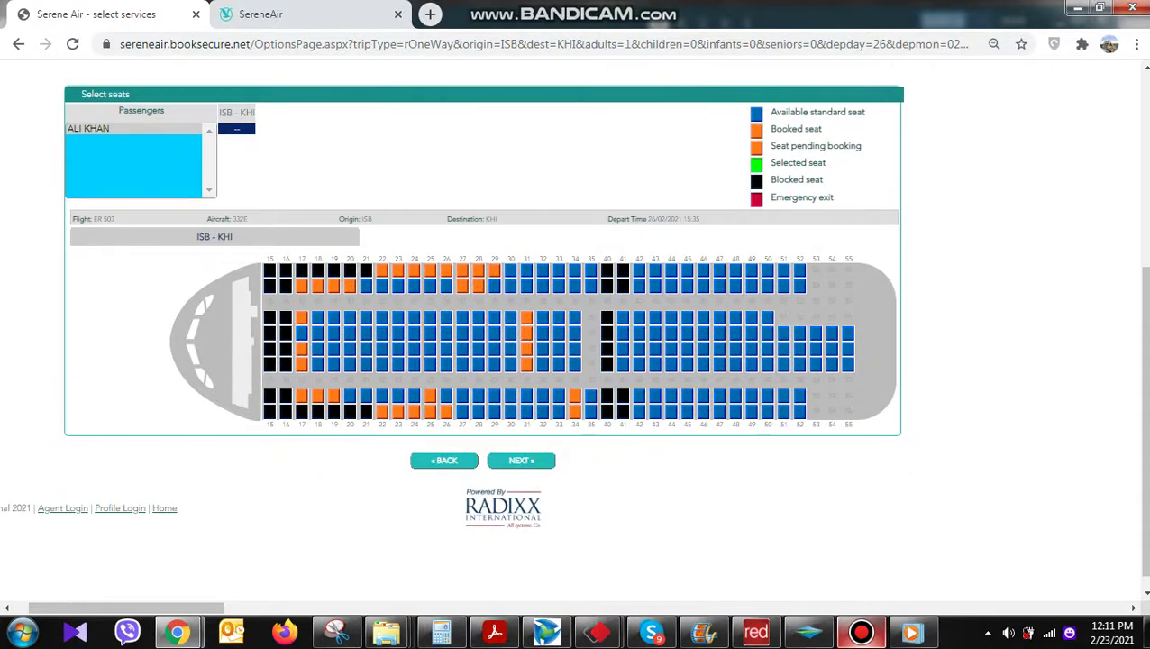
click(518, 351)
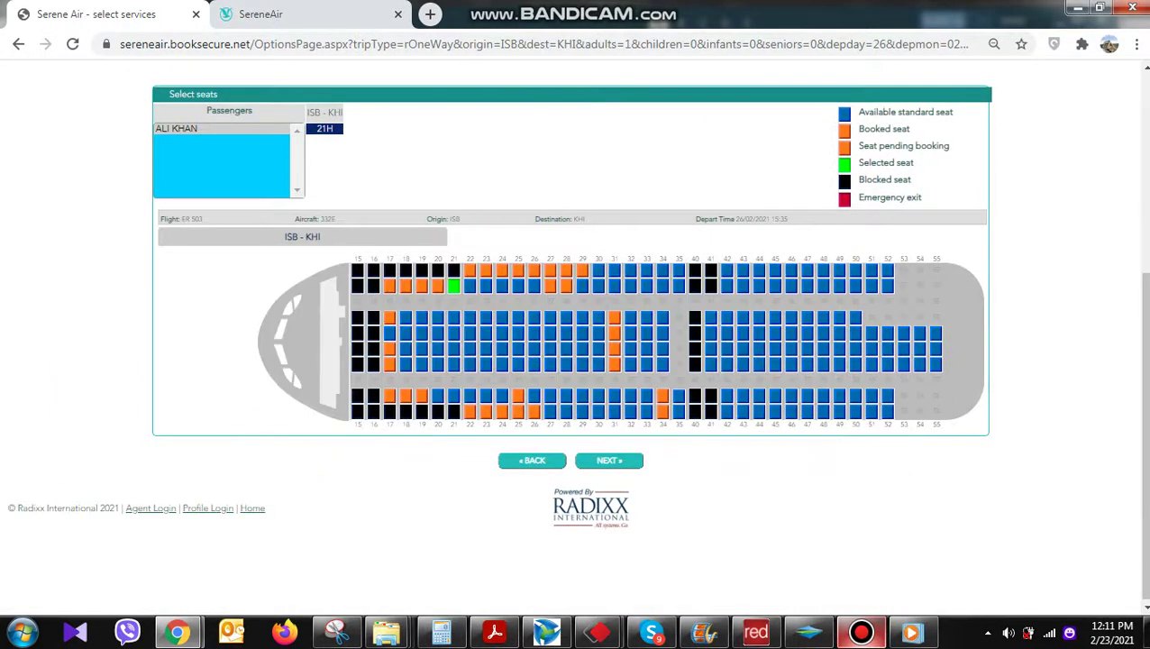
click(609, 460)
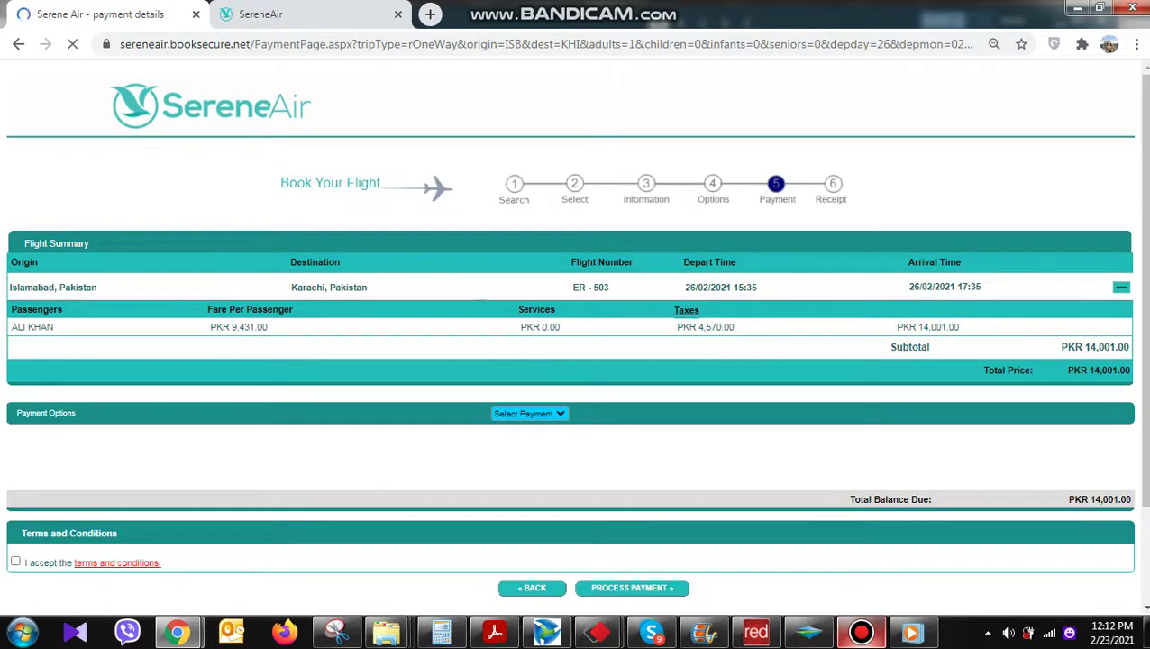
Accept the terms, select Pay Later and process the ER-503 booking
scroll(575, 342, down, 1)
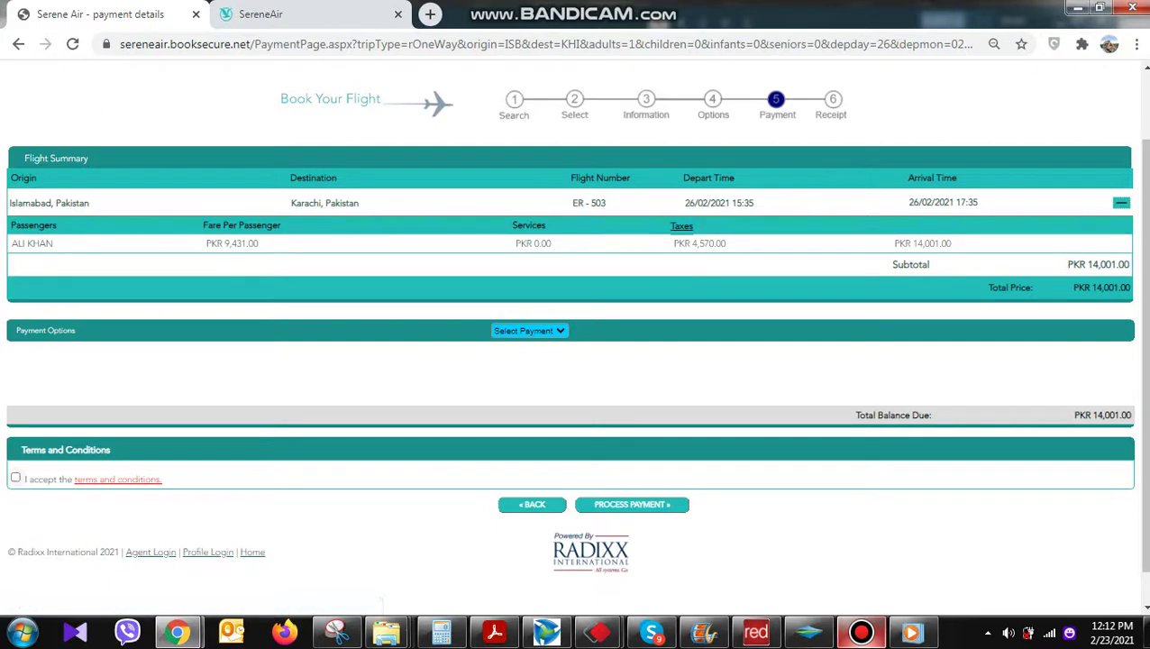
click(16, 478)
click(529, 331)
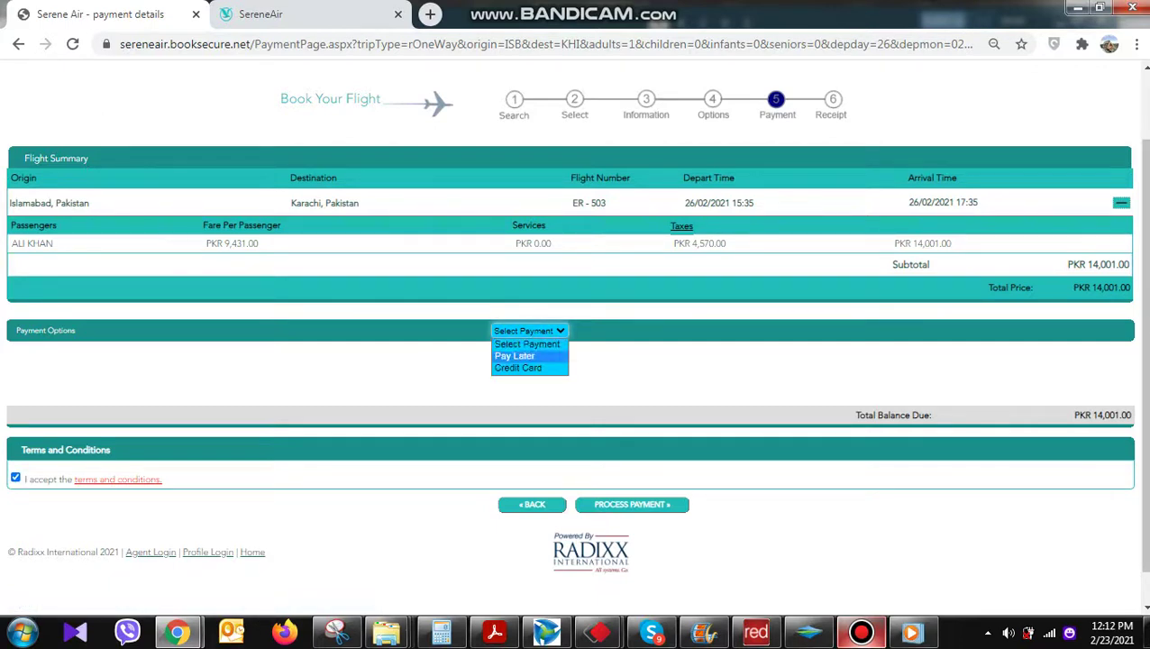
click(514, 355)
drag(736, 377, 45, 360)
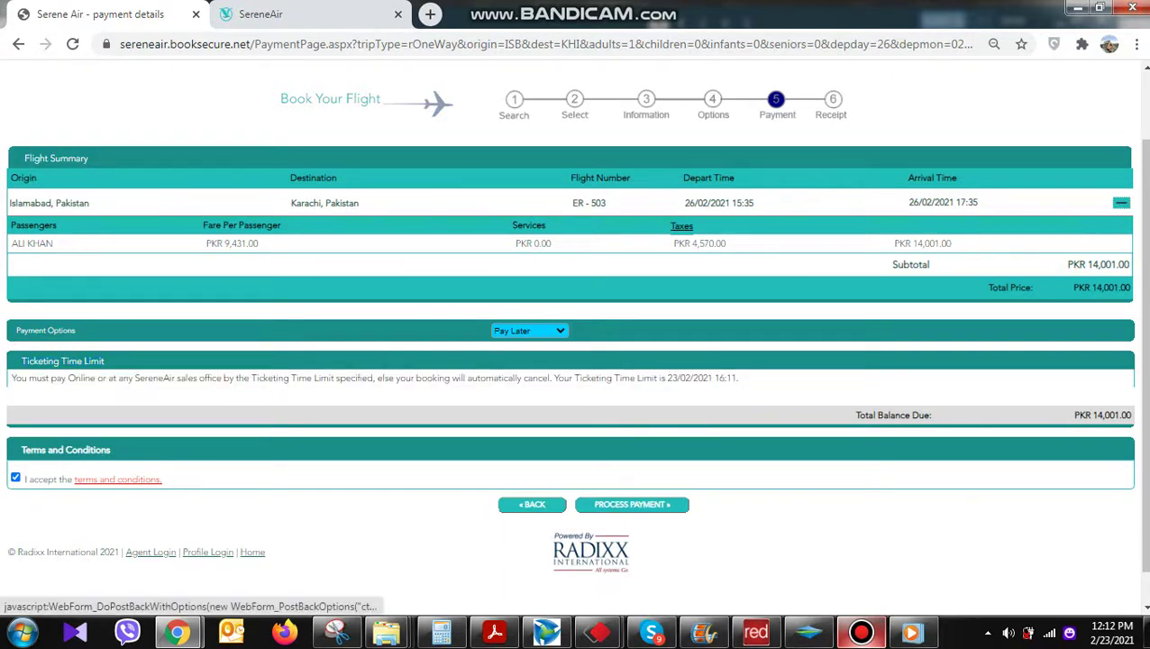
click(632, 503)
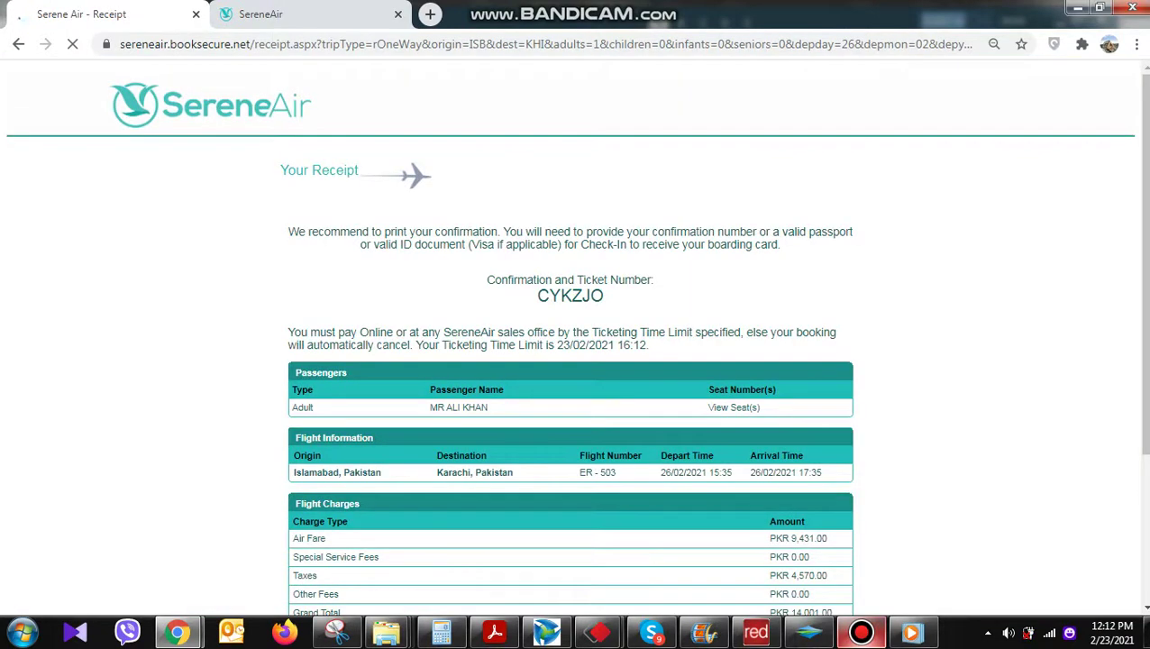
Copy the confirmation number from the receipt and switch to the SereneAir home page tab
scroll(569, 342, down, 3)
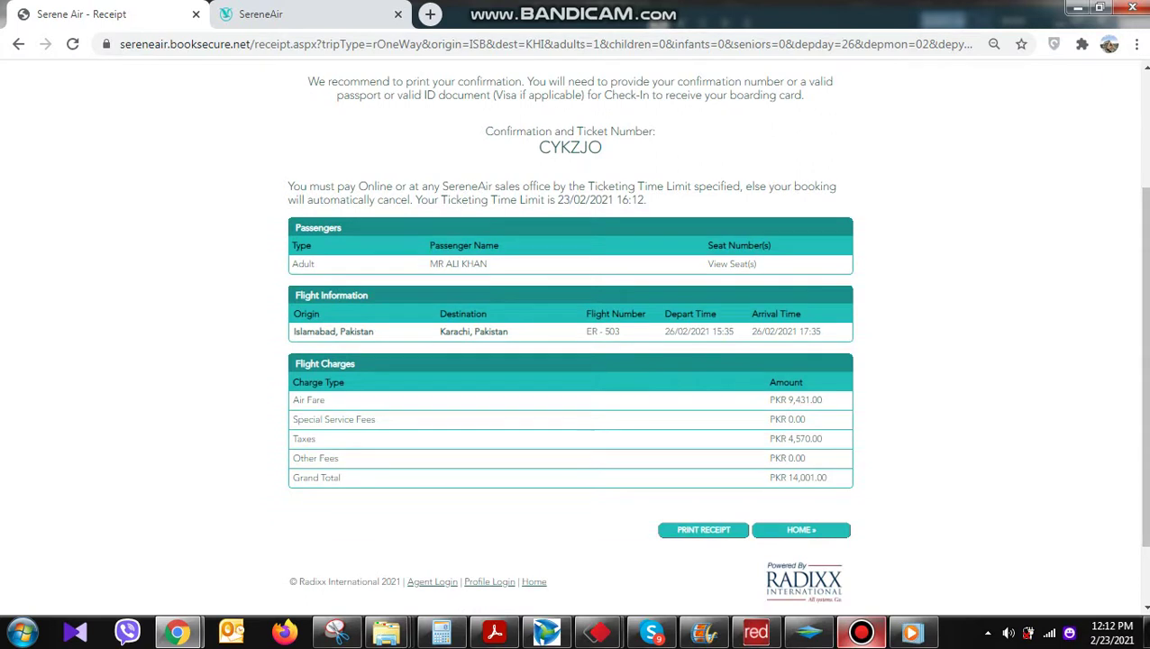
triple_click(569, 140)
drag(646, 199, 490, 199)
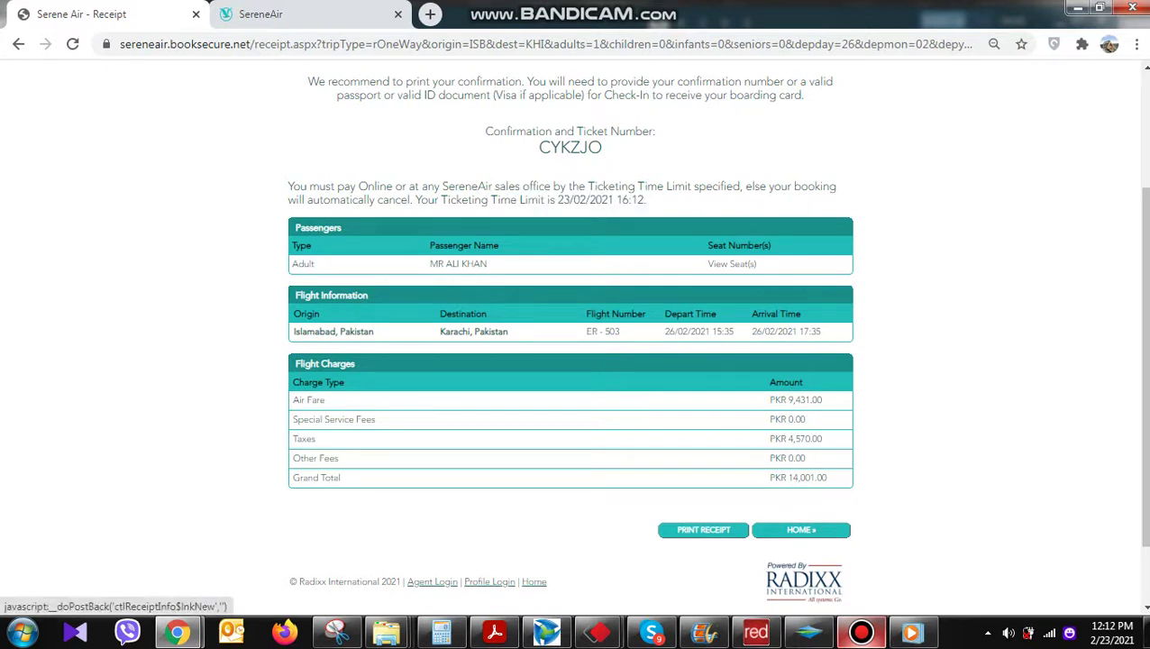
double_click(569, 147)
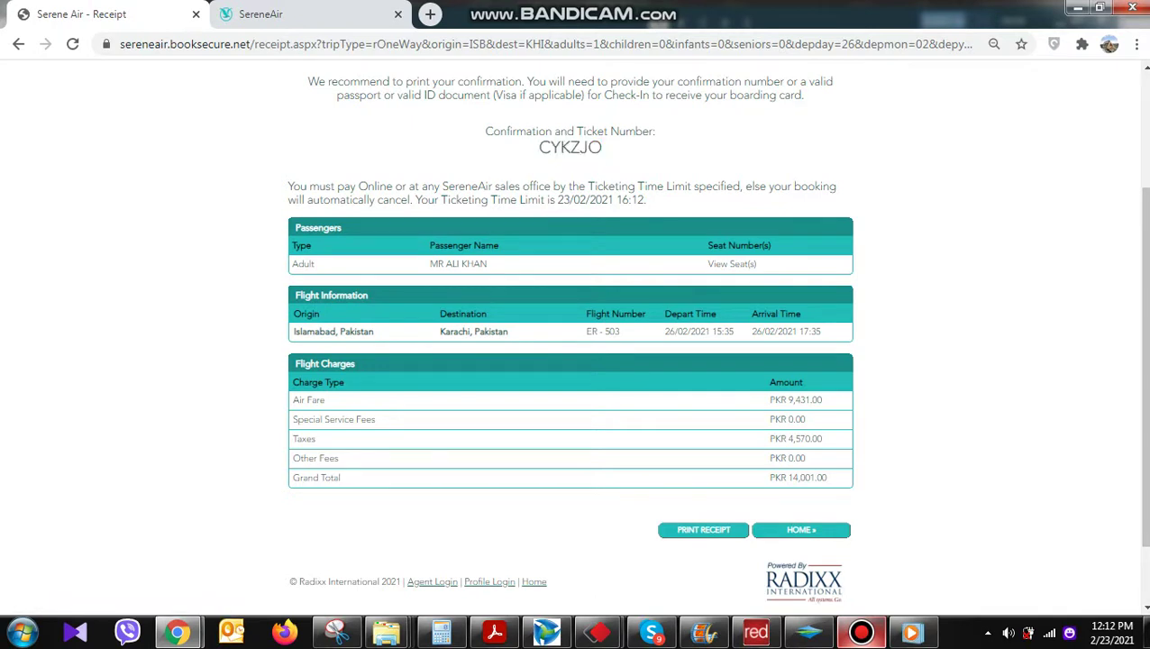
drag(646, 199, 556, 199)
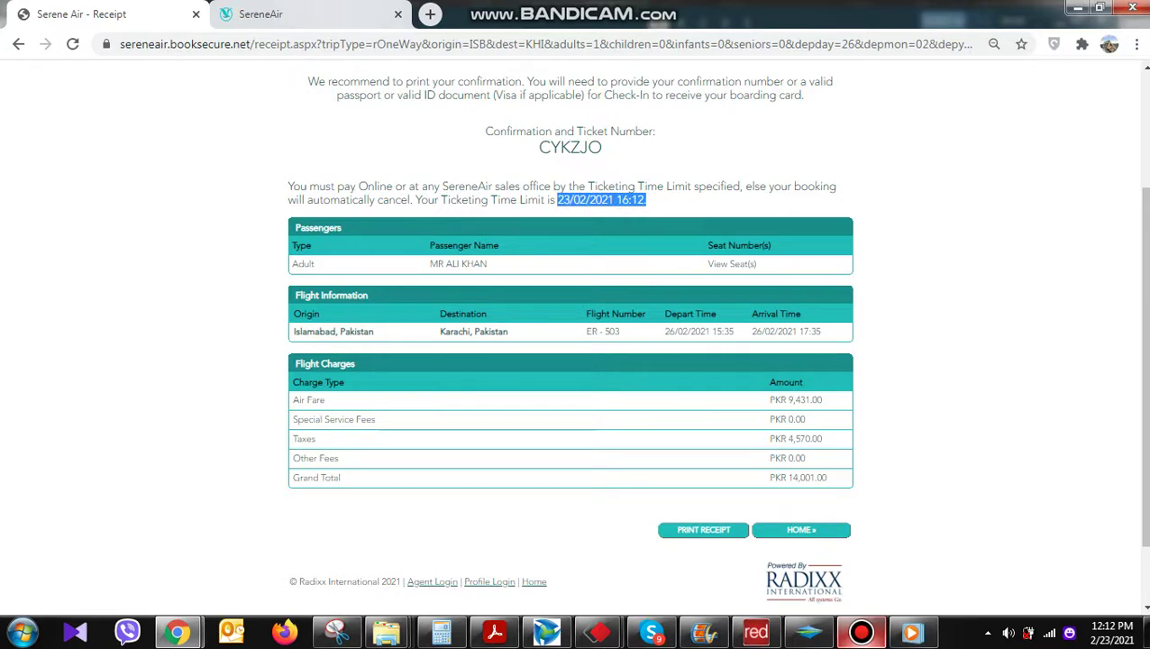
key(ctrl+Tab)
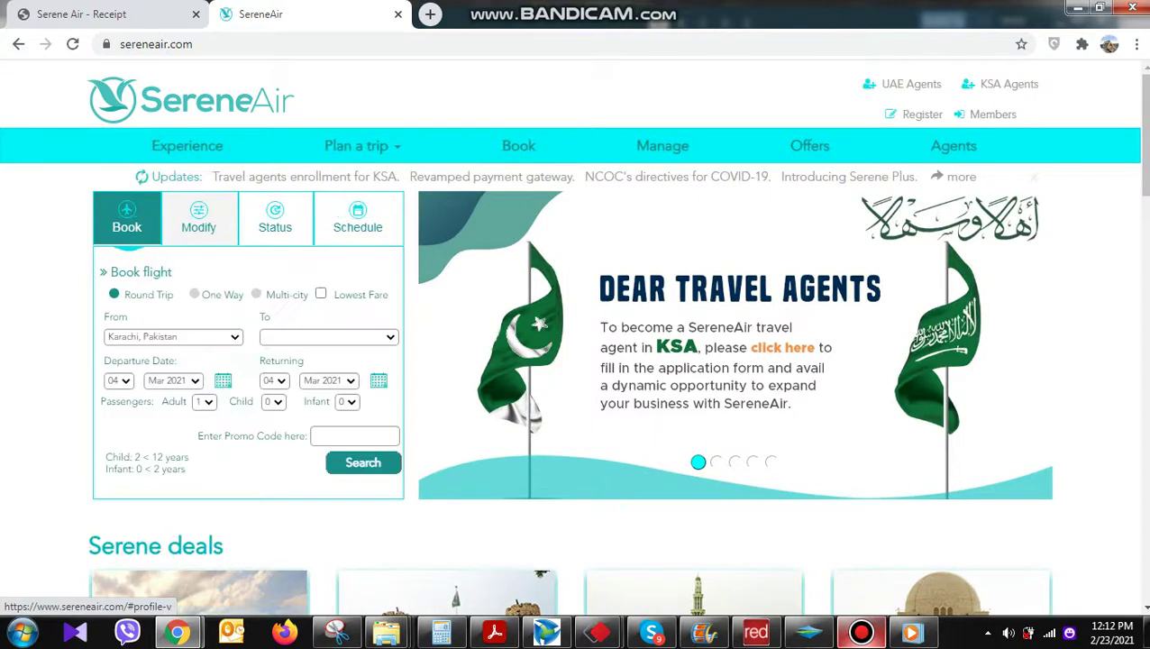
Look up the booking under Modify using the passenger's last name and the pasted confirmation number
click(198, 218)
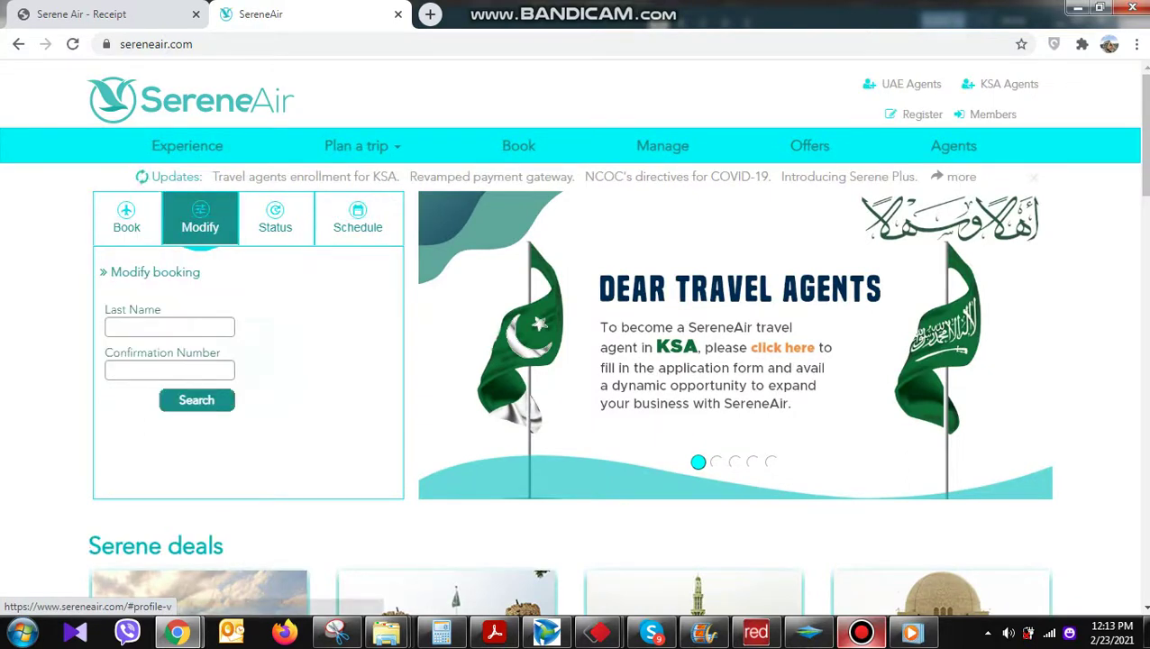
text(khan)
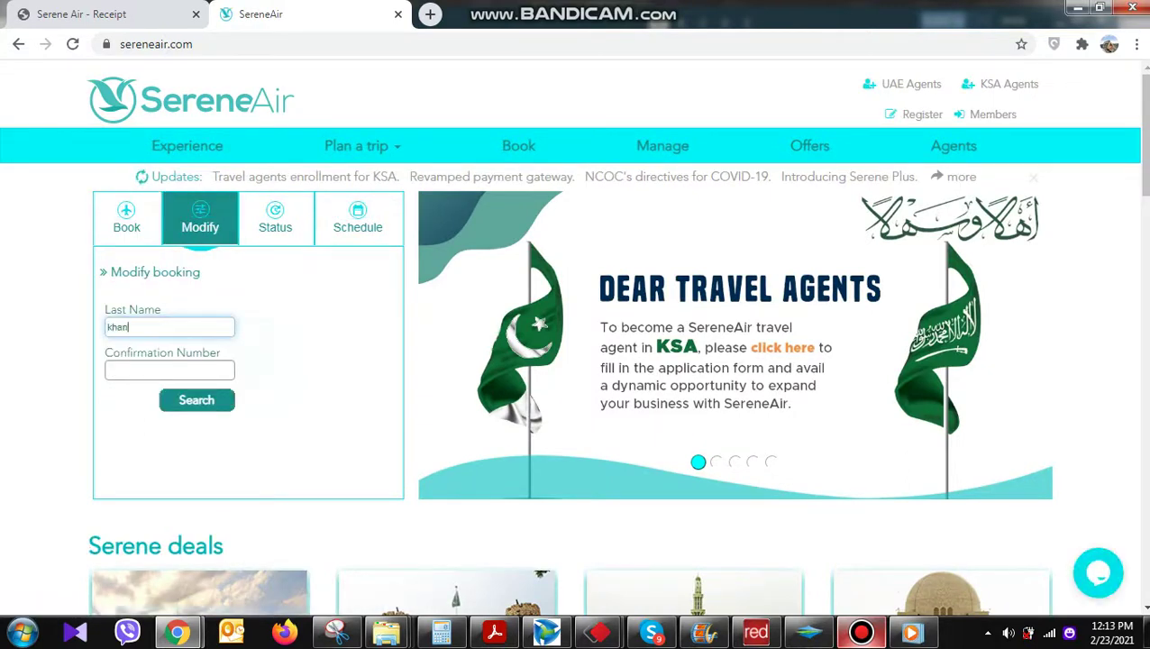
drag(160, 310, 104, 310)
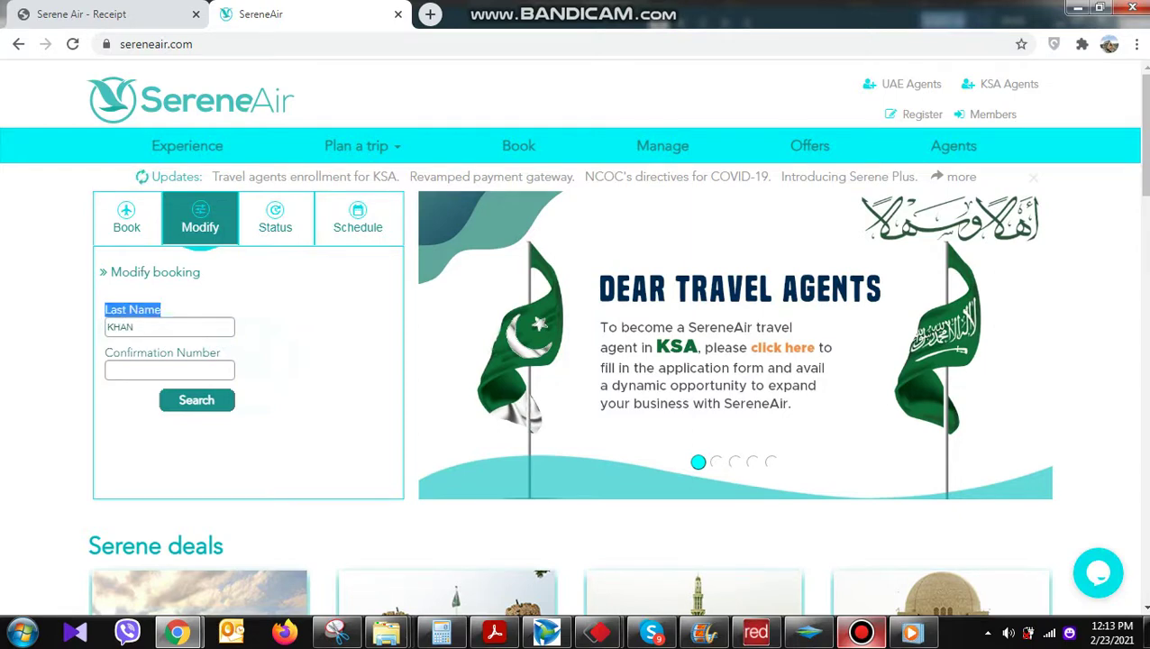
click(169, 369)
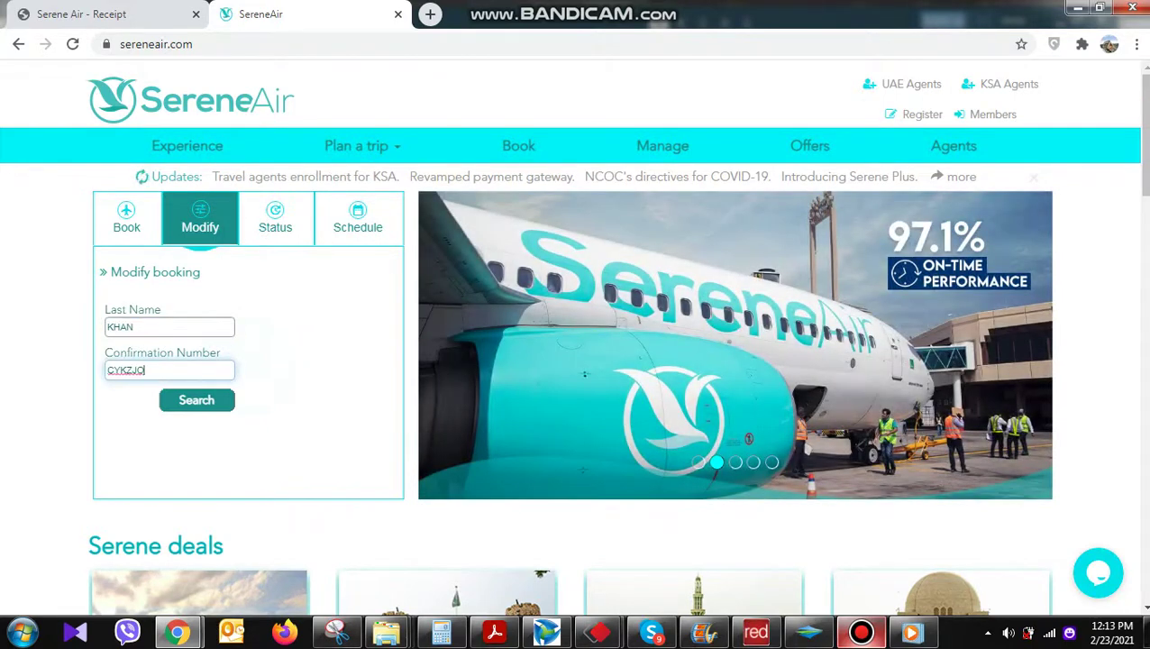
key(ctrl+a)
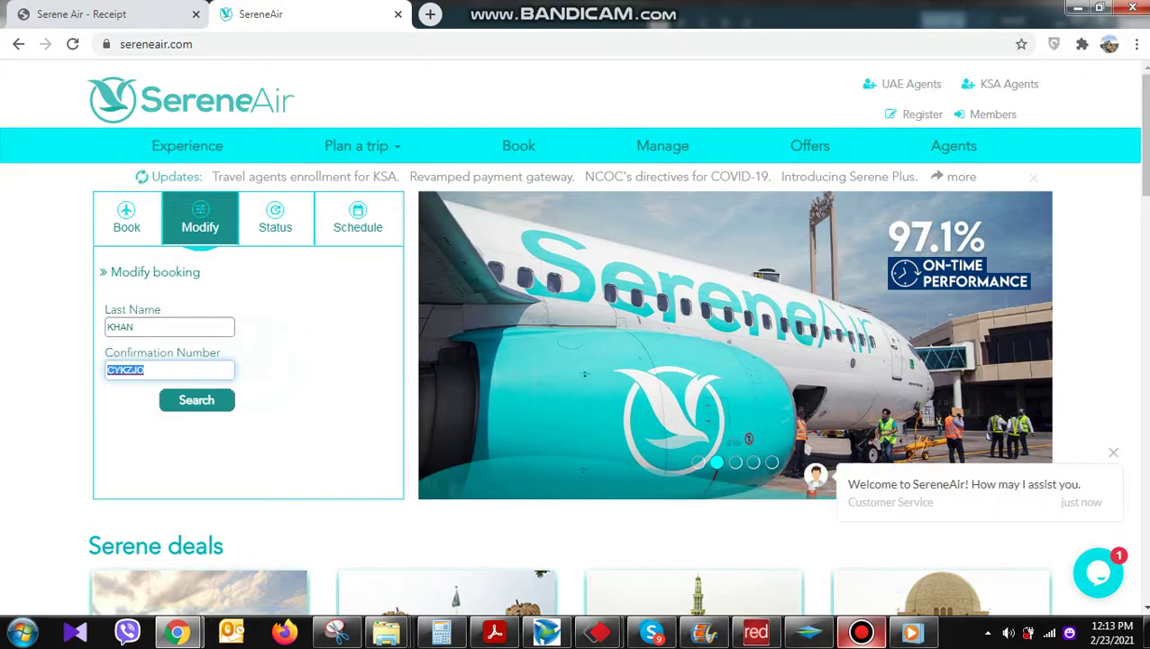
key(Return)
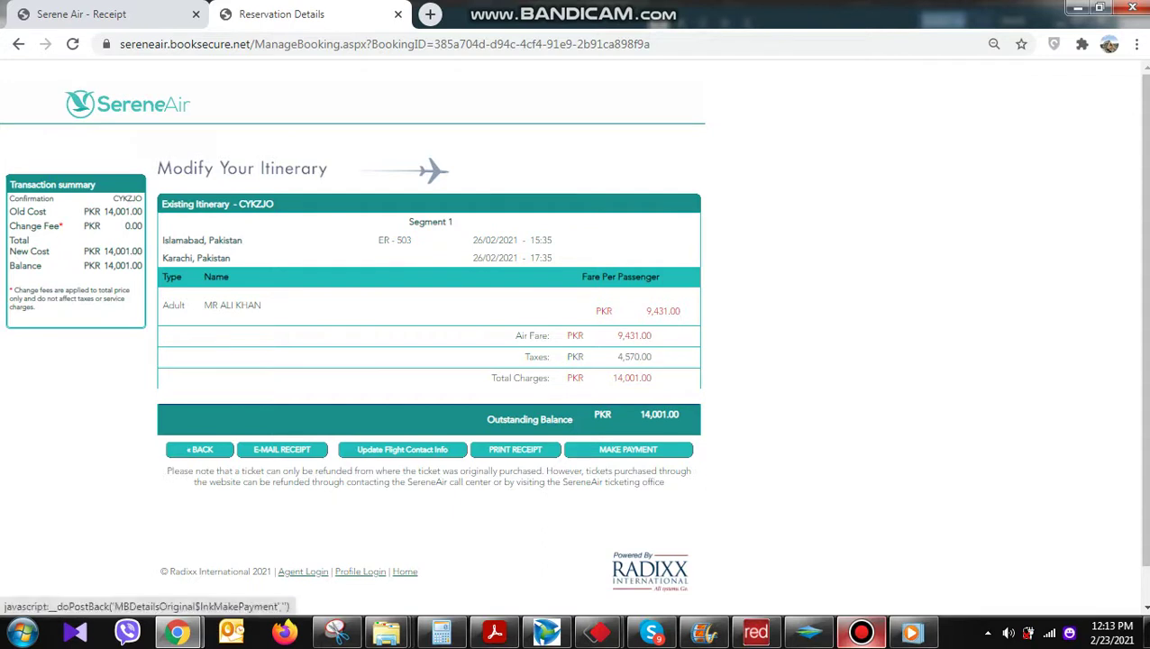
Begin paying the PKR 14,001 balance with Credit Card as the payment option
click(627, 449)
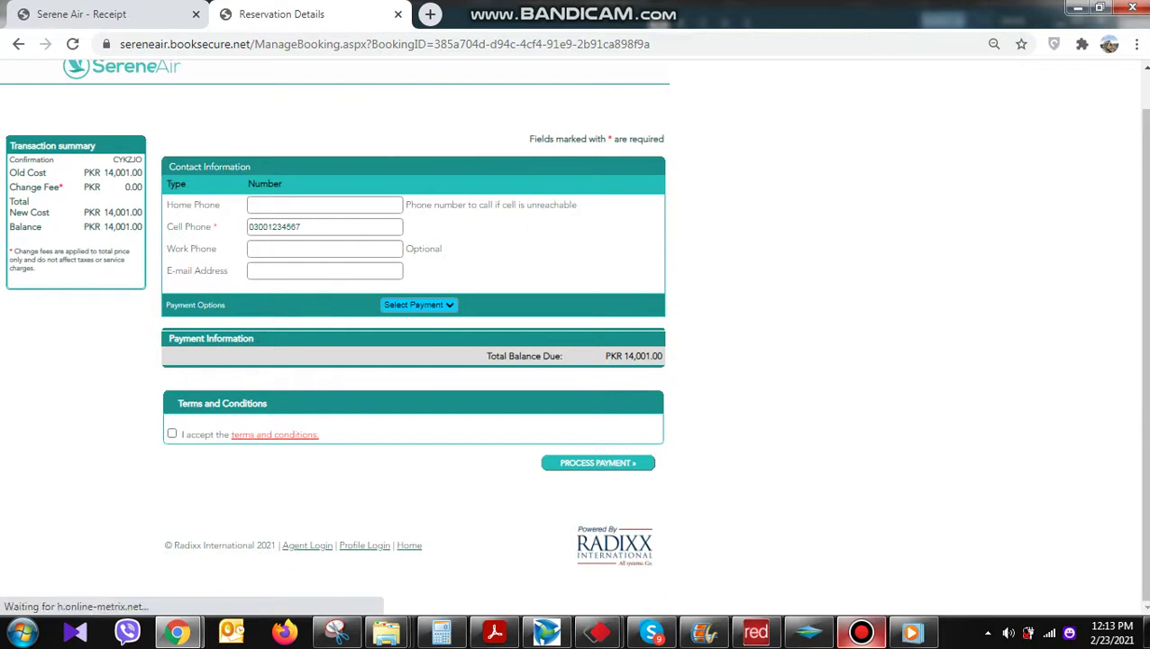
click(418, 305)
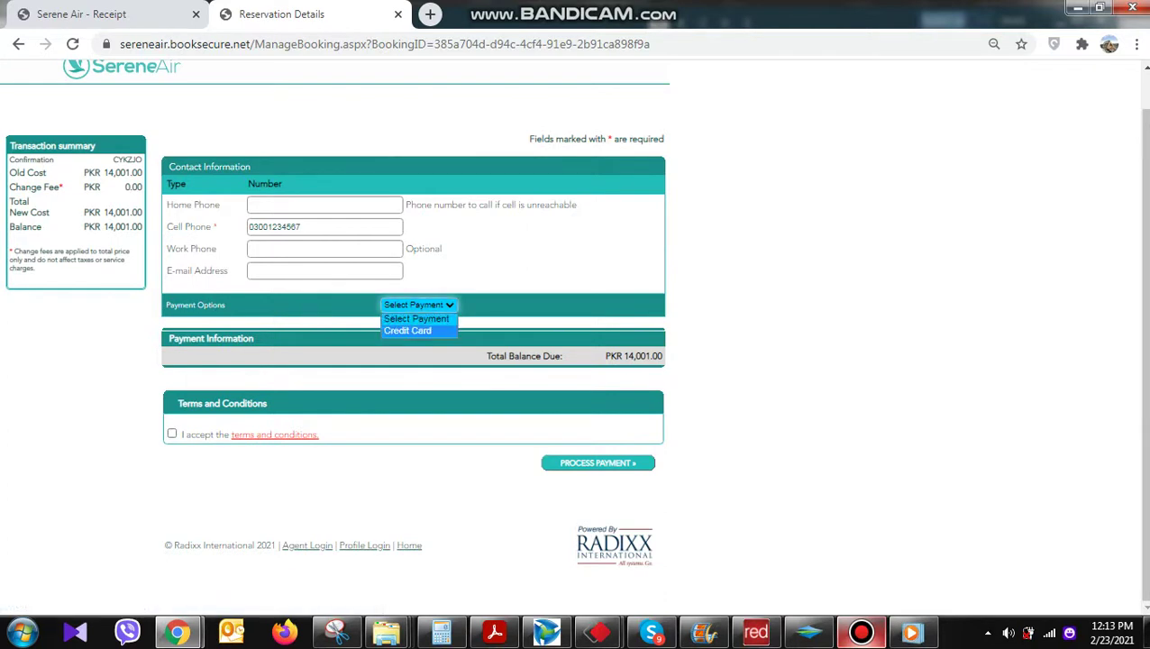
click(407, 329)
scroll(412, 342, down, 3)
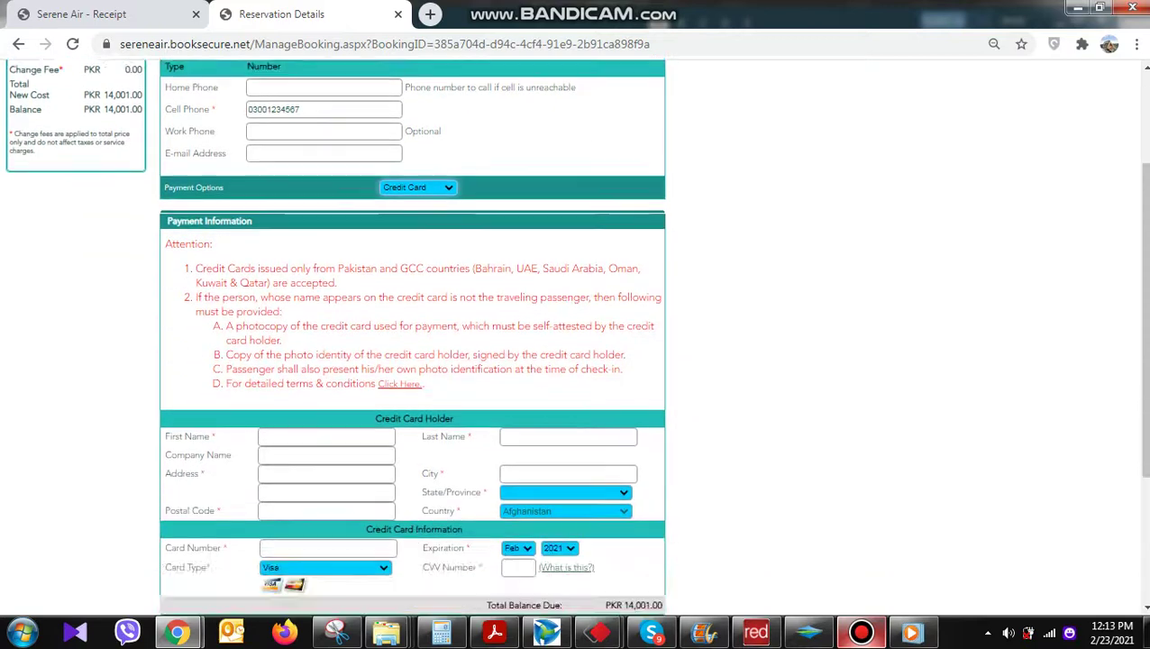
Enter the card holder's first and last name
click(270, 300)
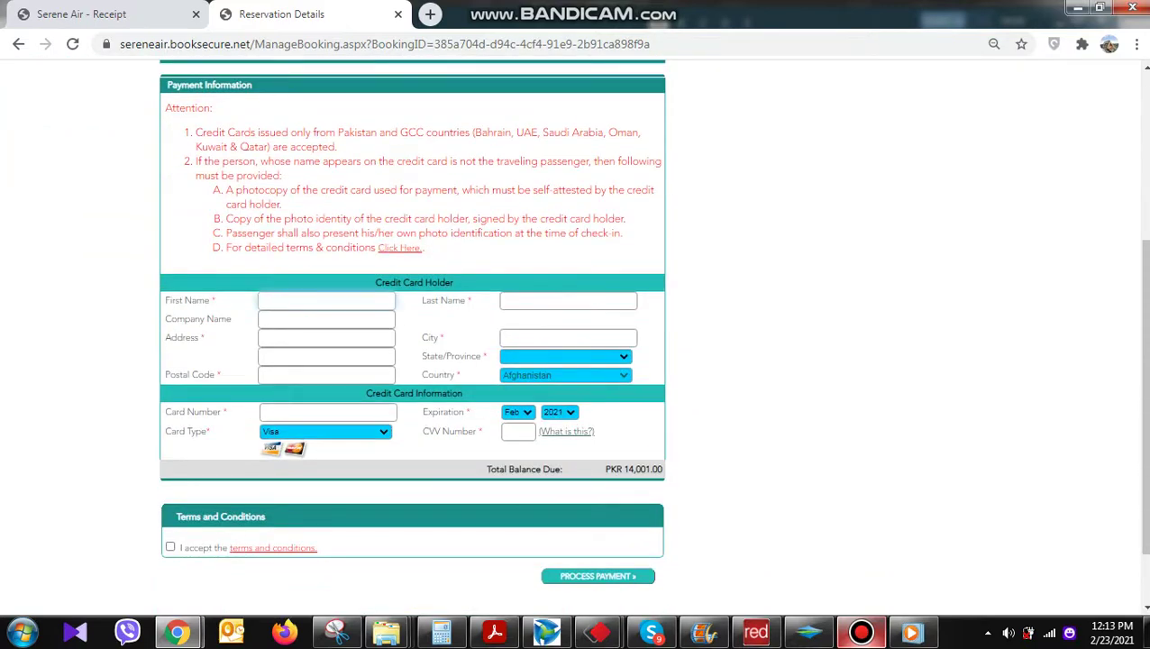
text(abc)
key(Tab)
text(xyz)
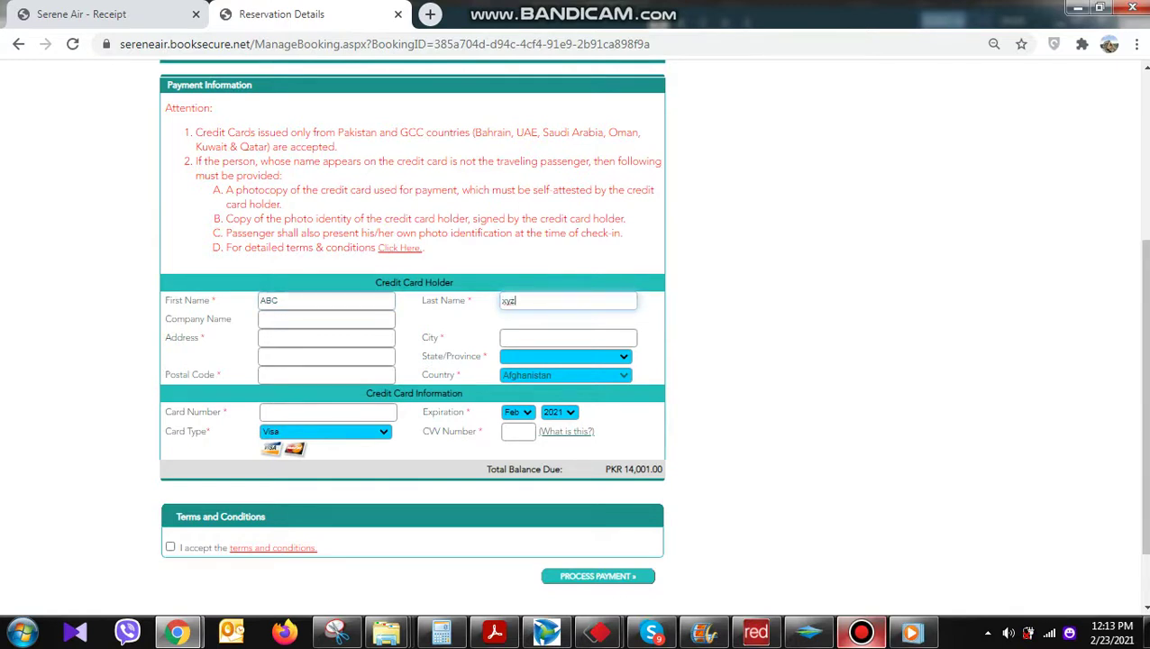
key(Tab)
drag(217, 300, 210, 300)
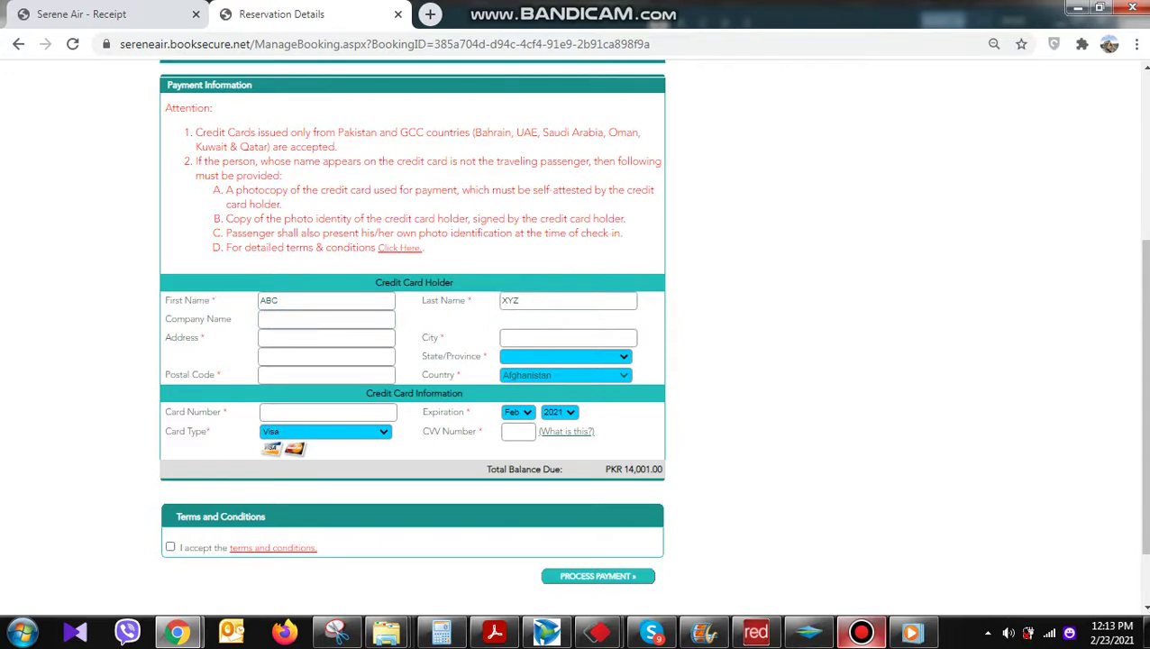
Fill in the holder's street address and city ISLAMABAD, then browse the State/Province list
click(326, 337)
text(123)
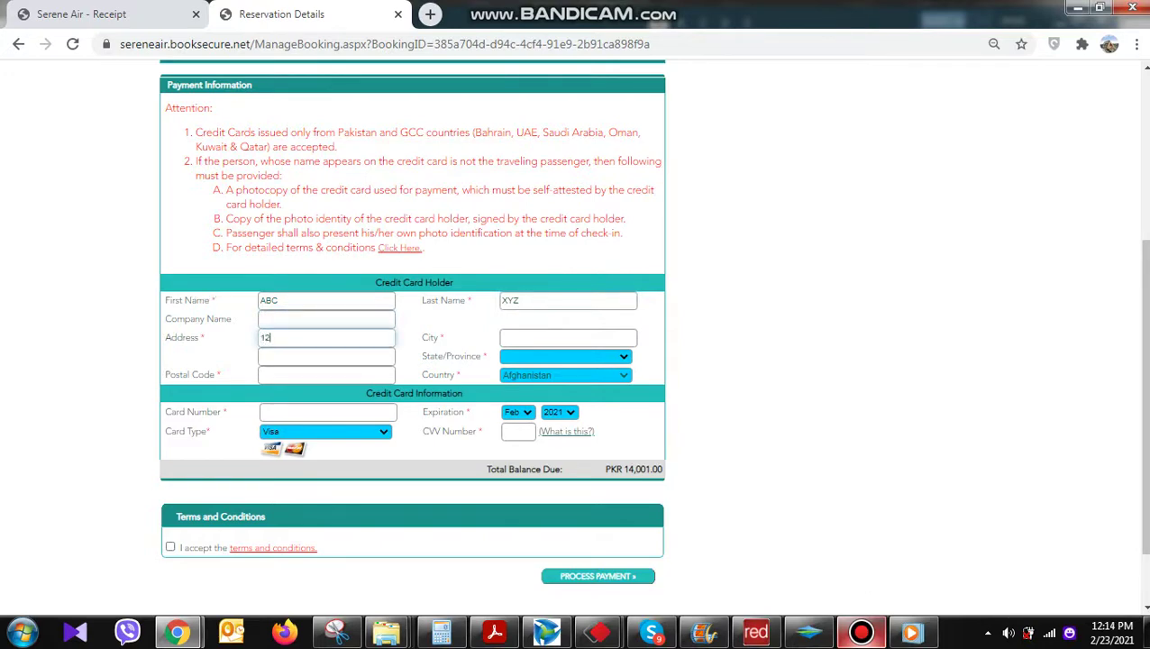
click(540, 337)
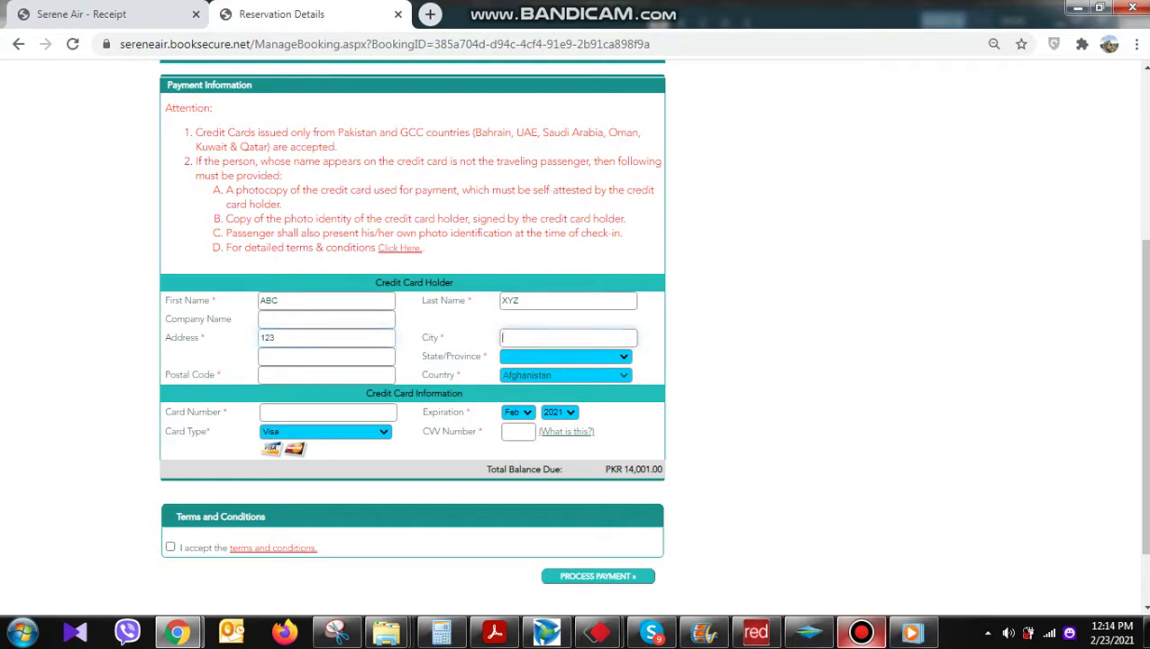
text(islamabad)
key(Tab)
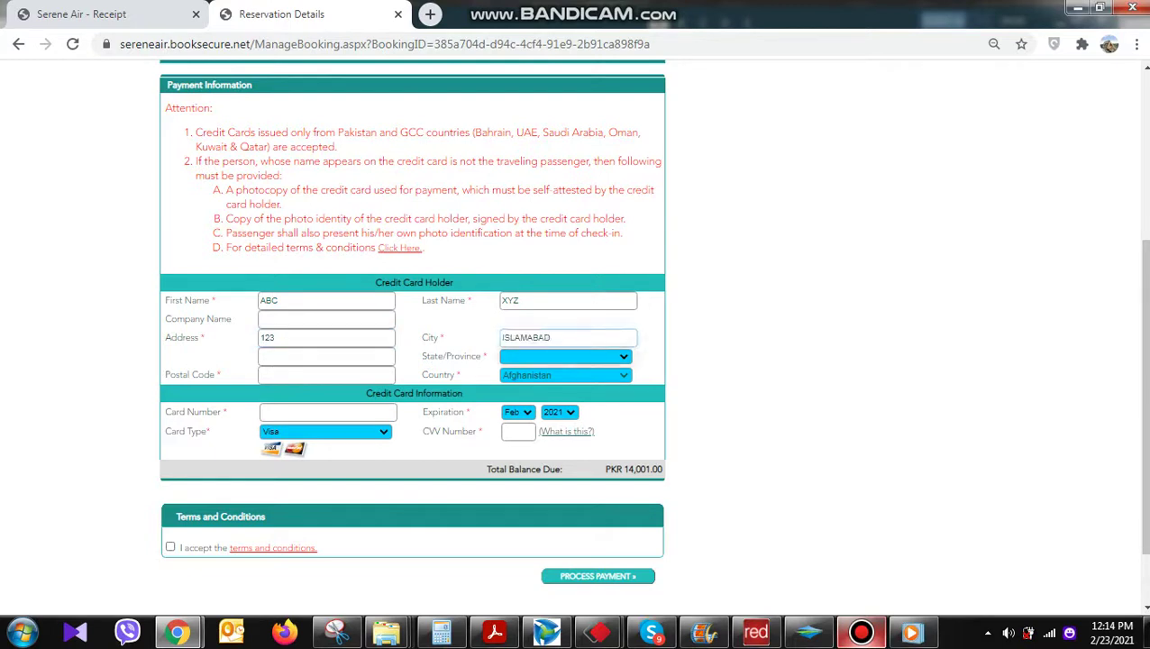
key(alt+Down)
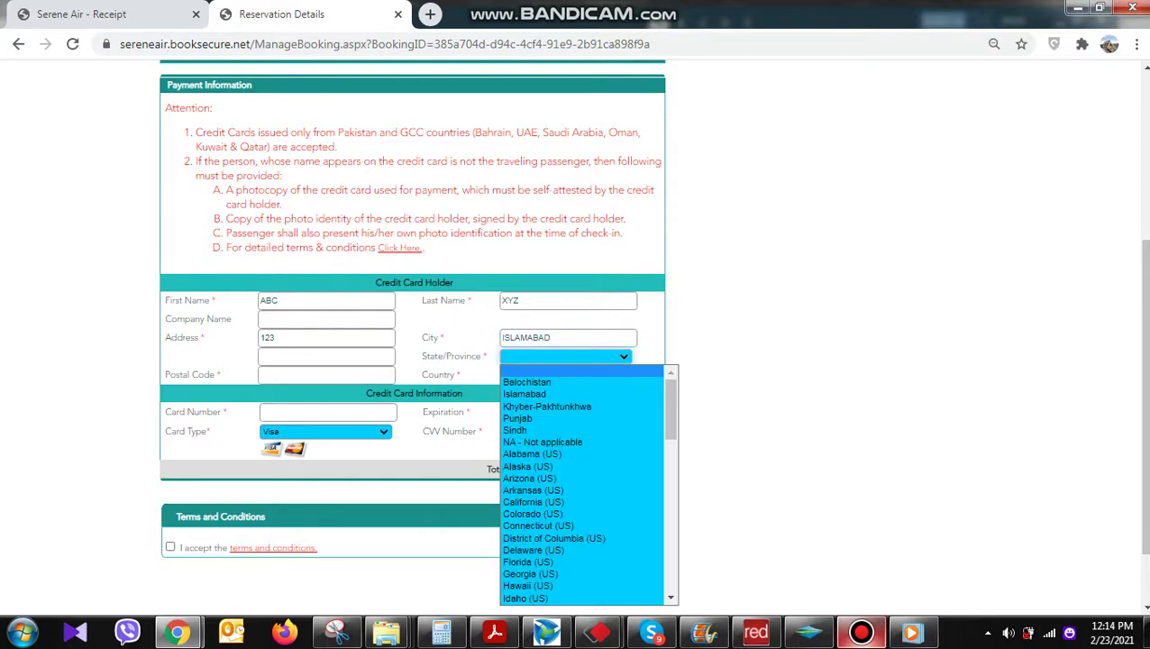
key(f)
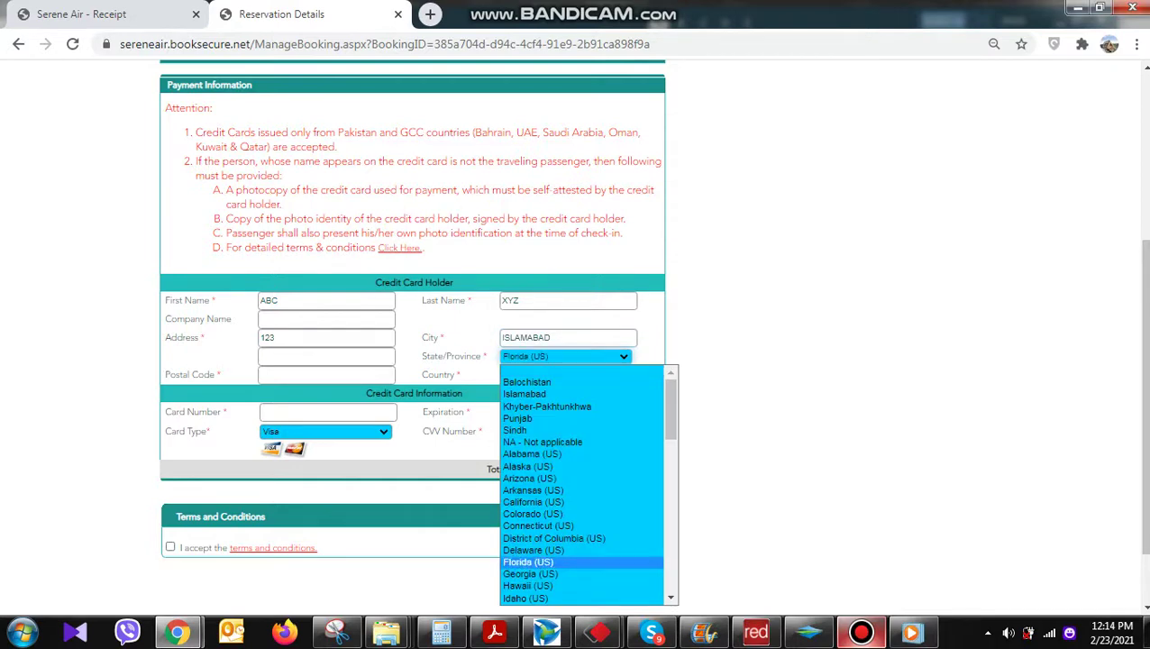
key(c)
key(c)
key(c)
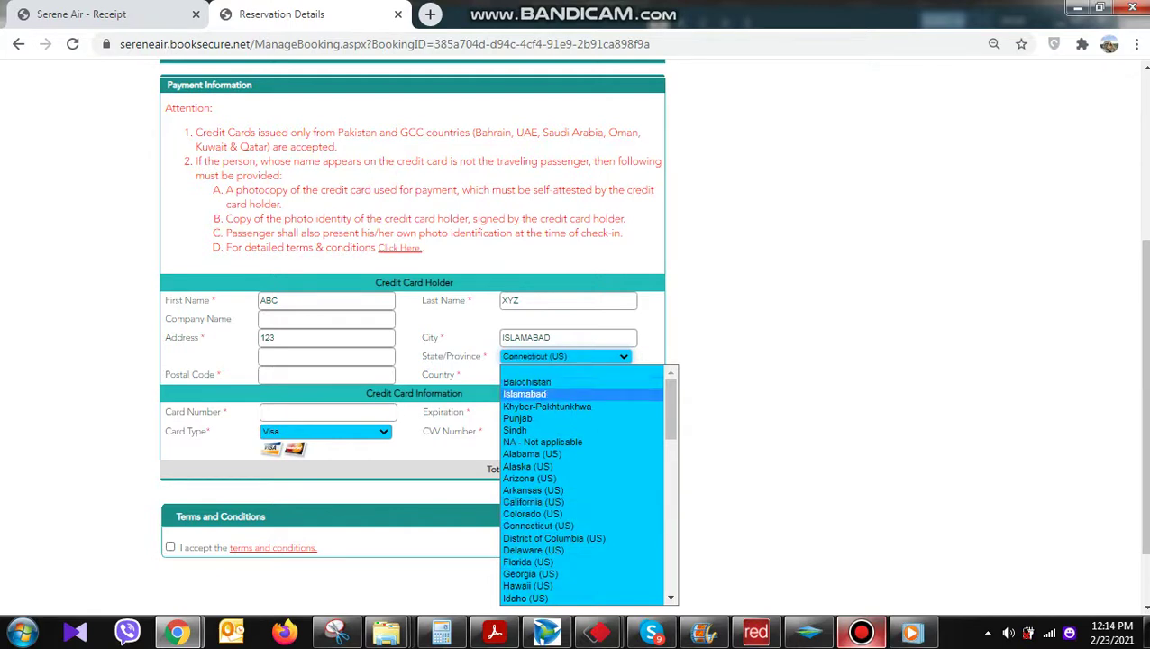
Set State/Province to Islamabad and enter the postal code and card number
click(525, 394)
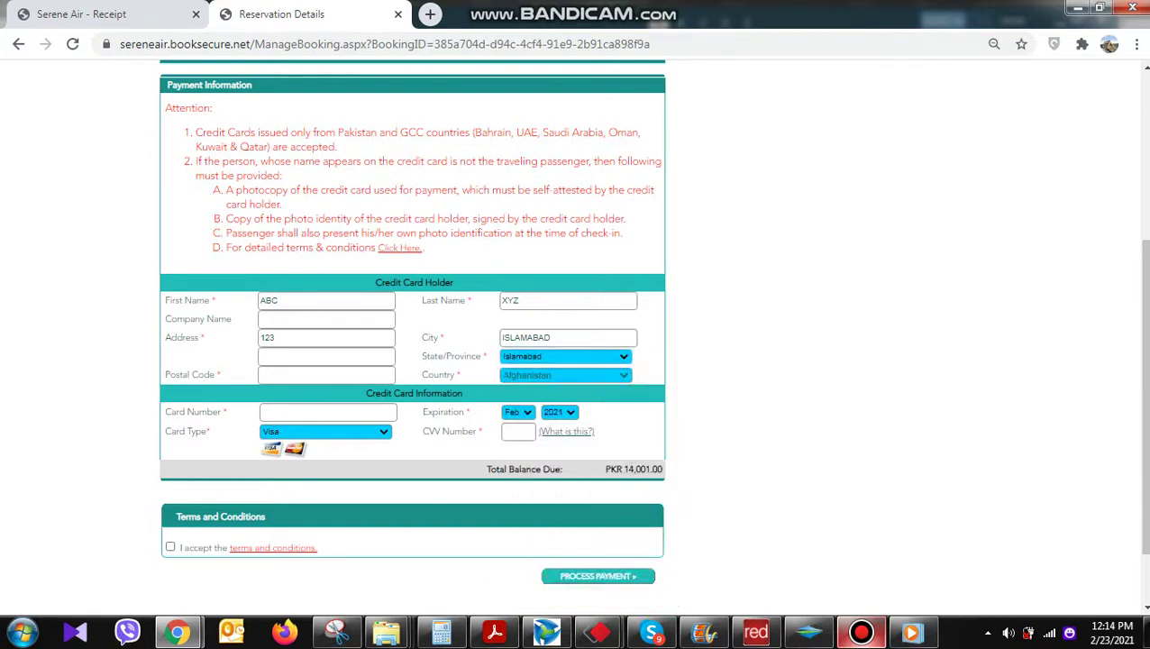
click(326, 373)
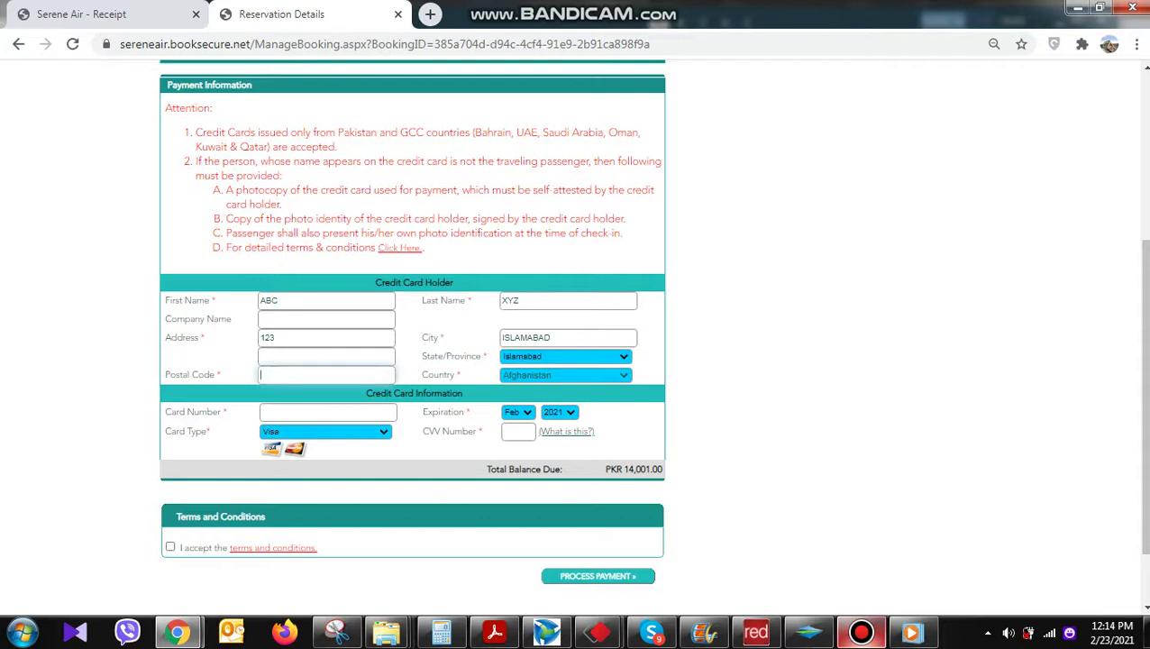
text(44000)
click(327, 412)
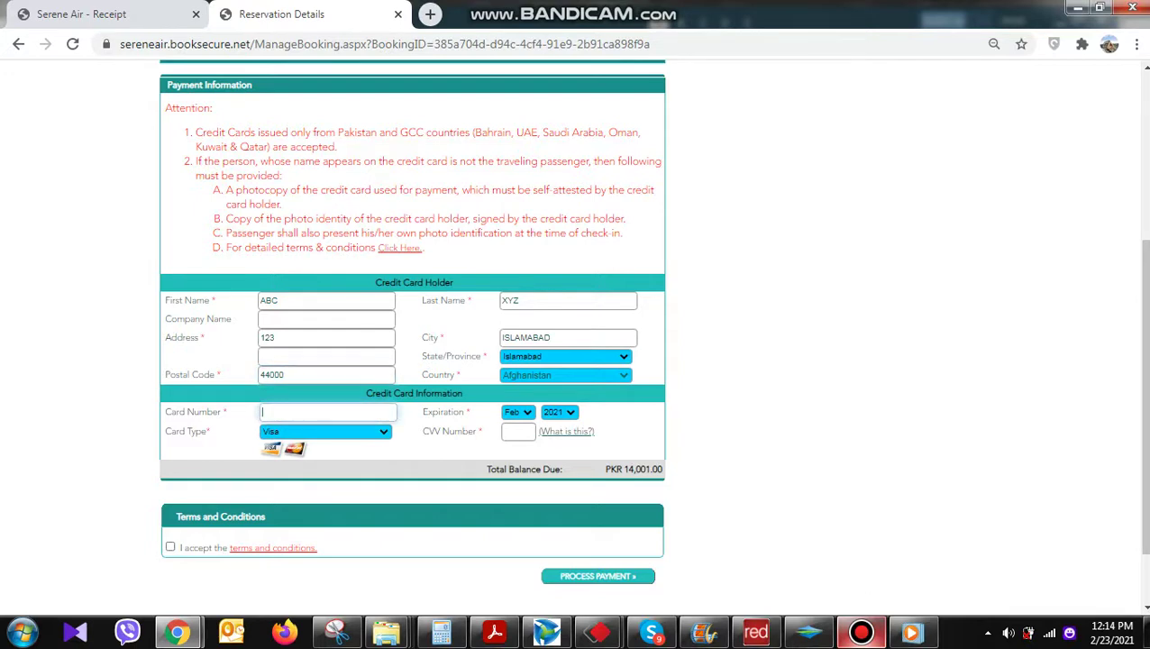
text(123)
triple_click(443, 412)
drag(423, 430, 481, 431)
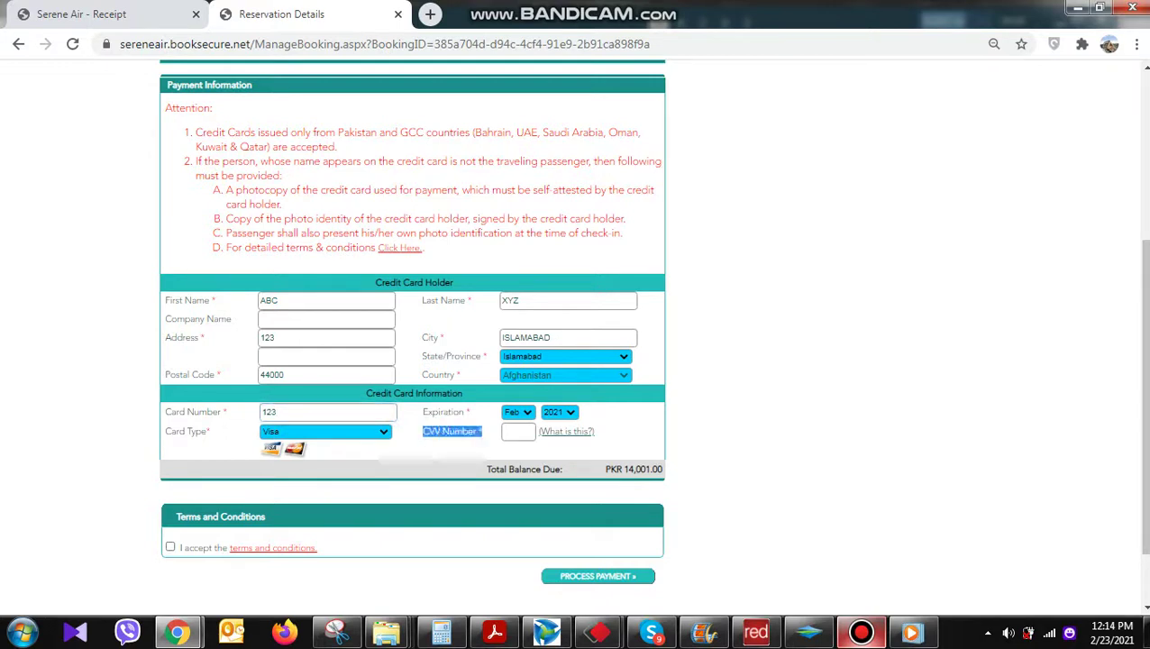
Enter the card's CVV, accept the terms and return to the Serene Air - Receipt tab
click(518, 431)
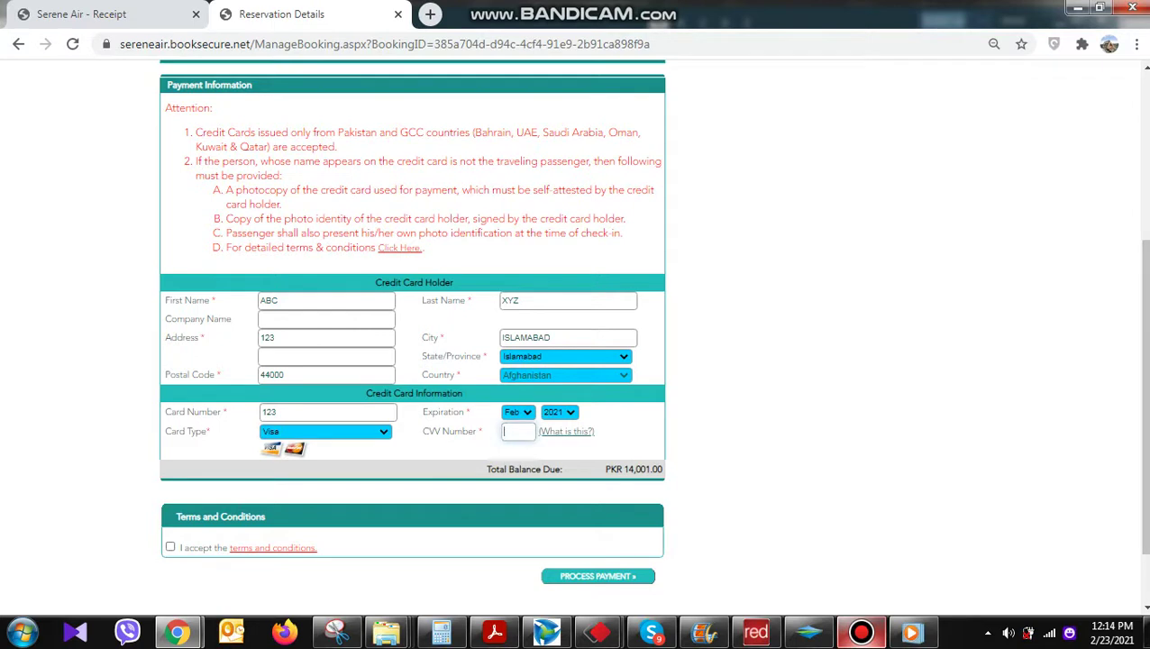
text(123)
click(170, 546)
scroll(169, 546, down, 1)
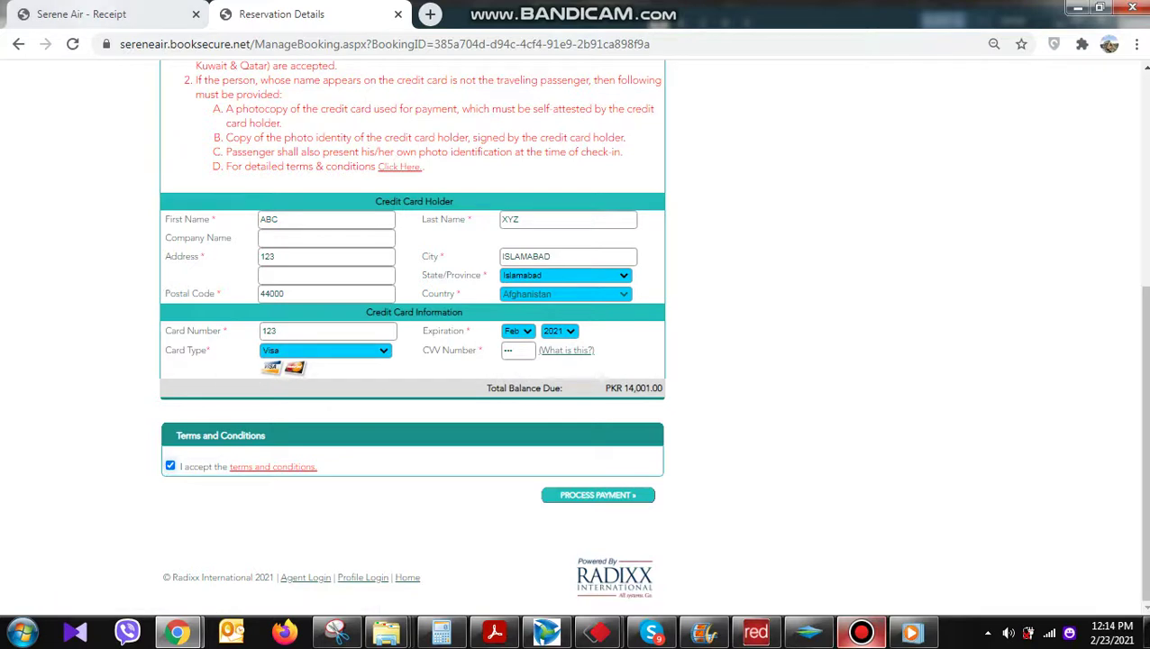
click(81, 14)
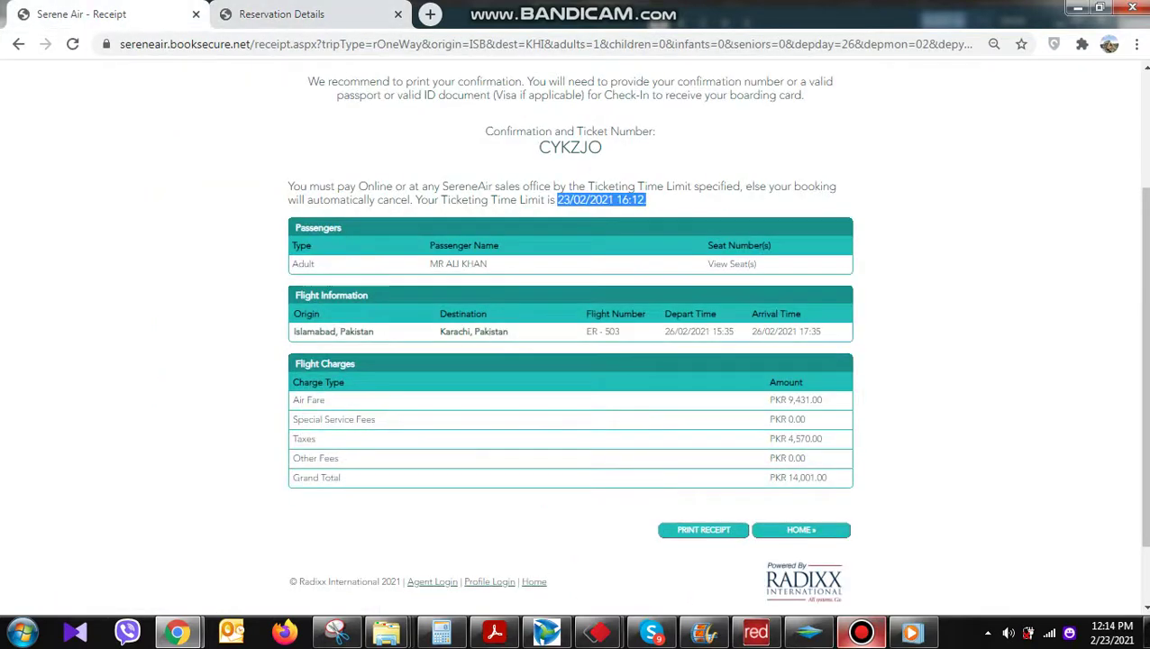